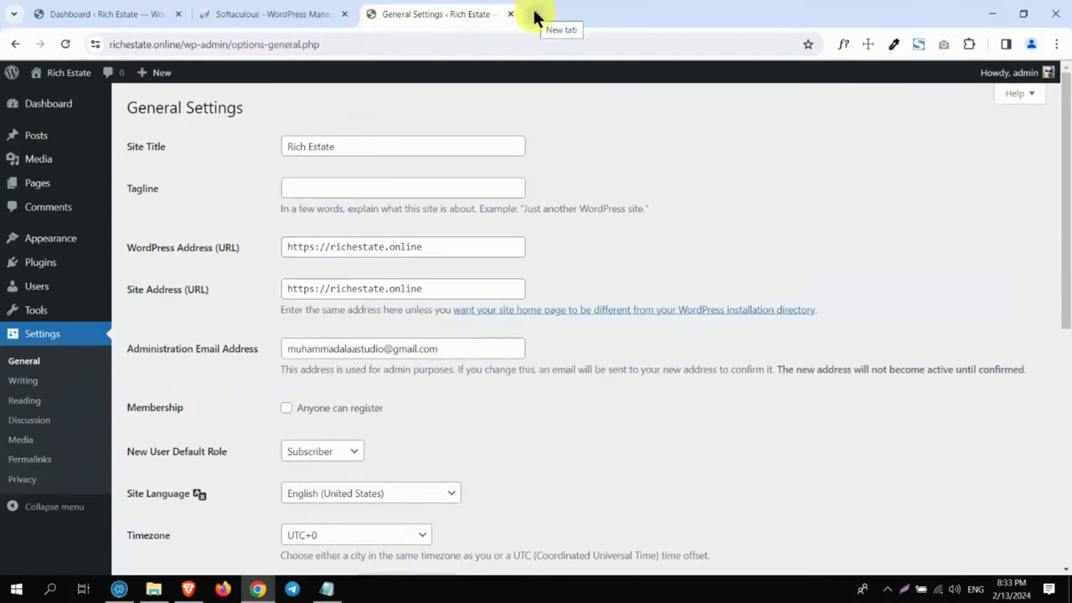
Step: Close the Softaculous tab, keeping the Rich Estate Dashboard and General Settings tabs
left_click(343, 14)
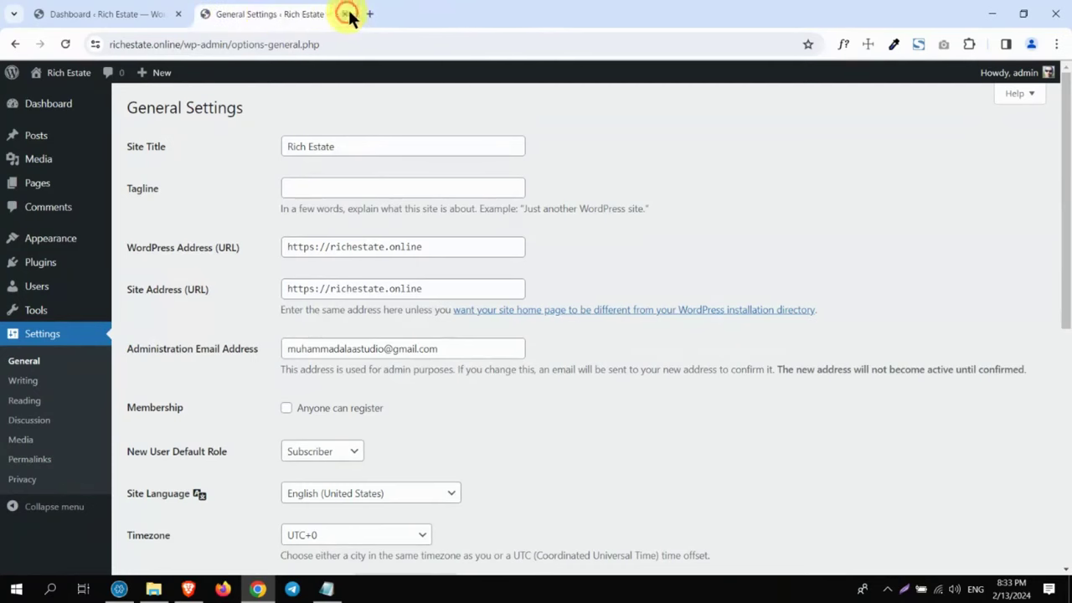
Step: Log in to the igatemideast.com cPanel in a new tab
left_click(372, 14)
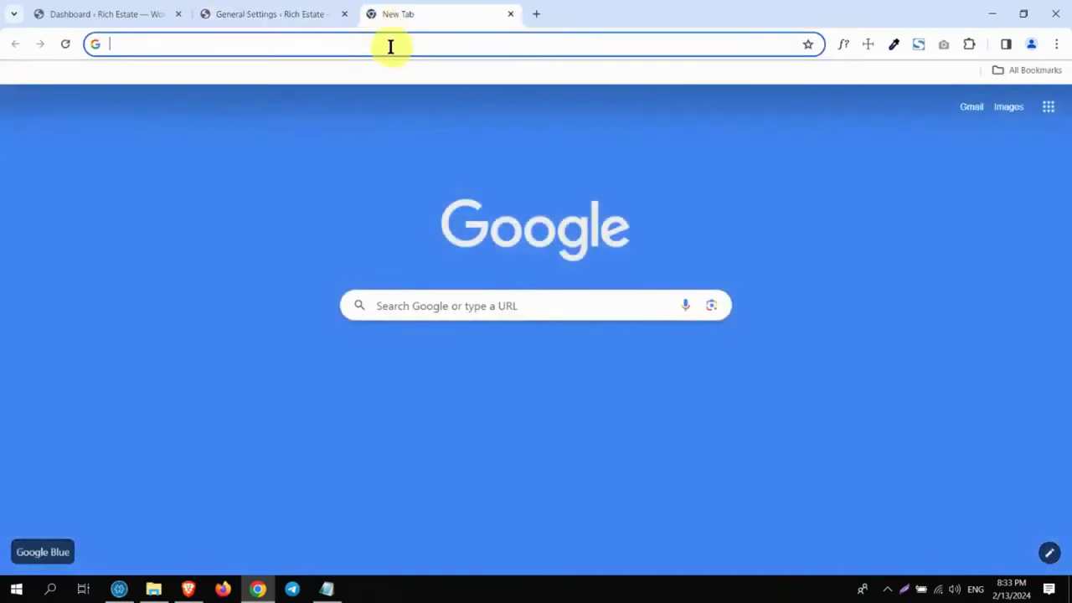
left_click(390, 45)
key("Return")
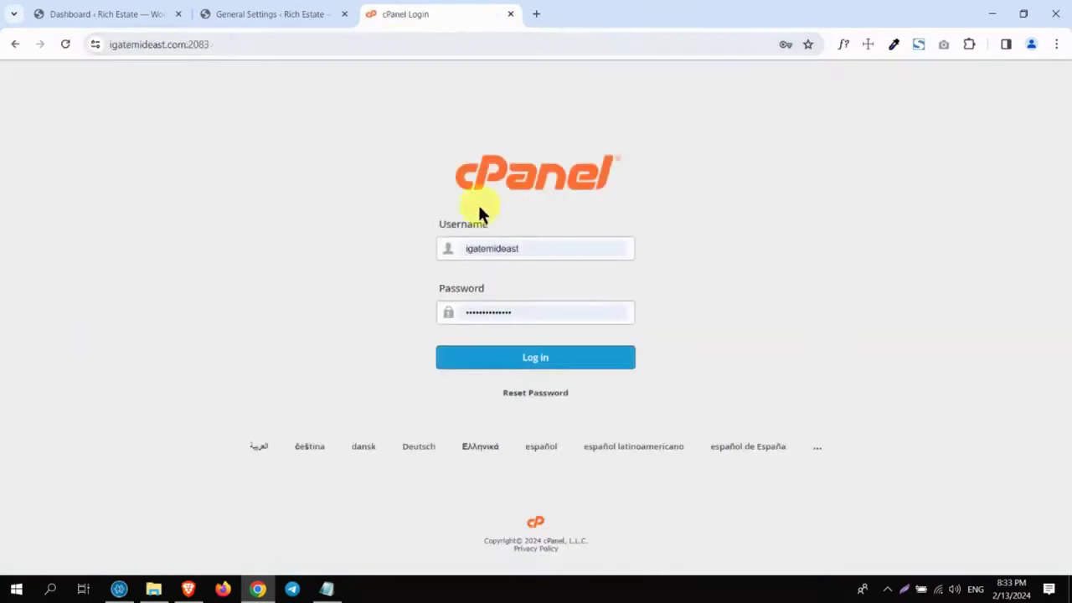
left_click(492, 353)
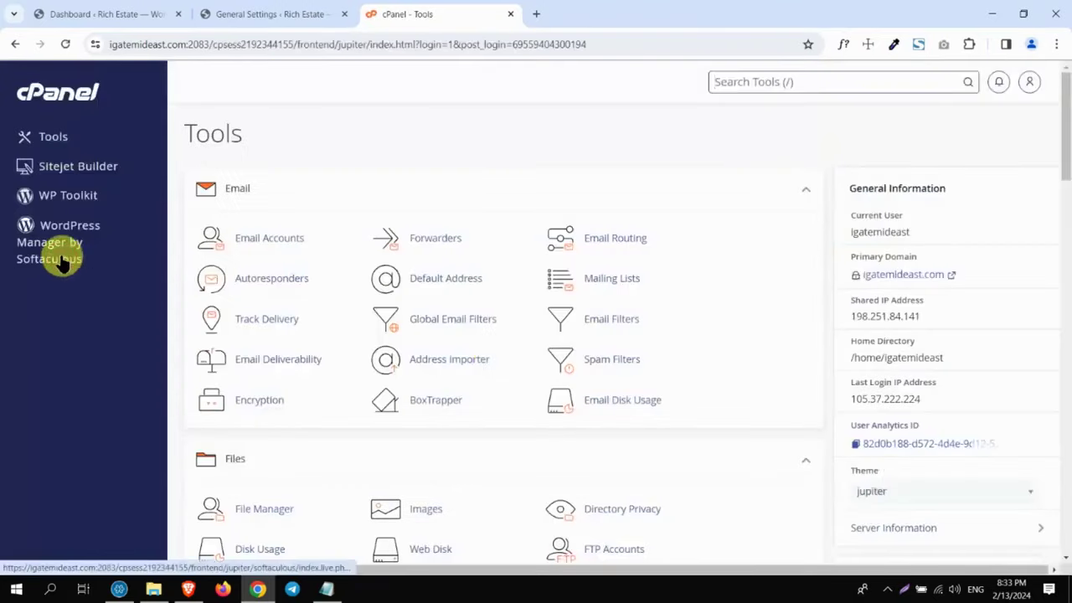
Step: Open WordPress Manager by Softaculous, which shows no WordPress installations
left_click(61, 260)
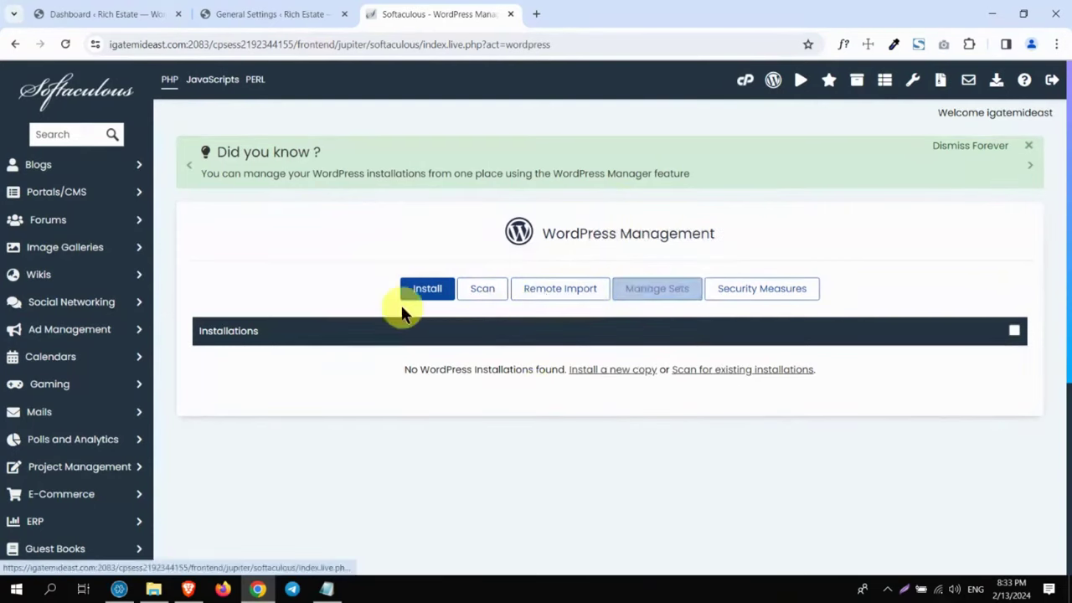
left_click(270, 12)
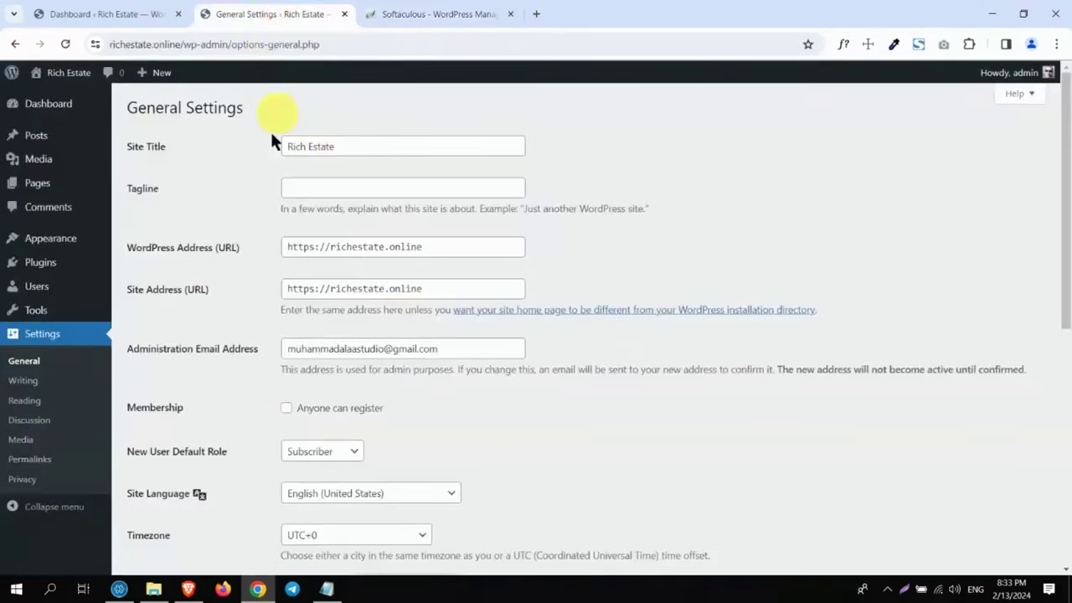
left_click(461, 15)
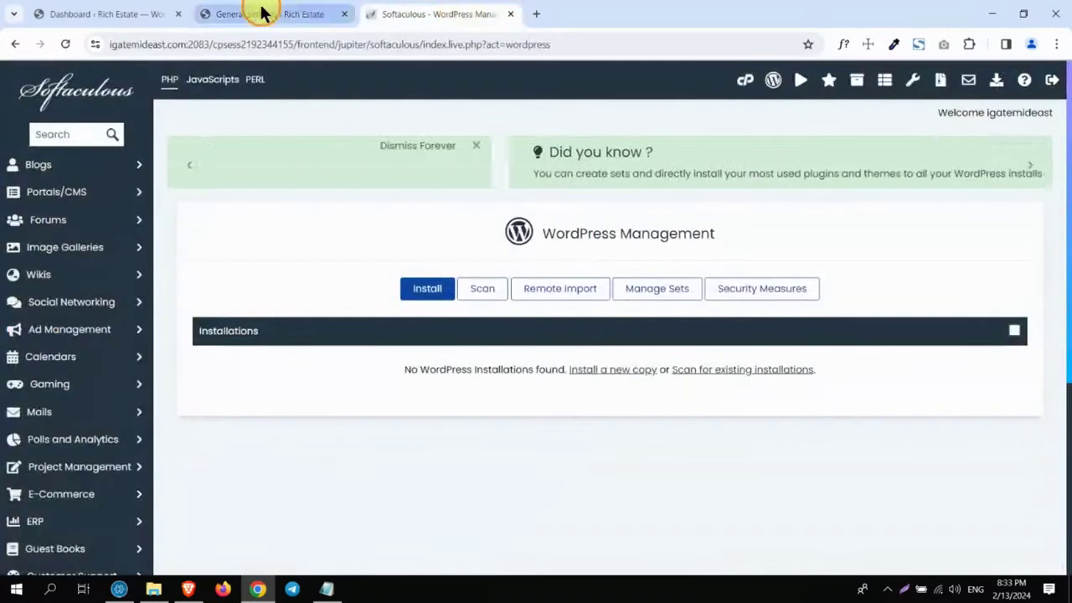
left_click(259, 12)
left_click(425, 10)
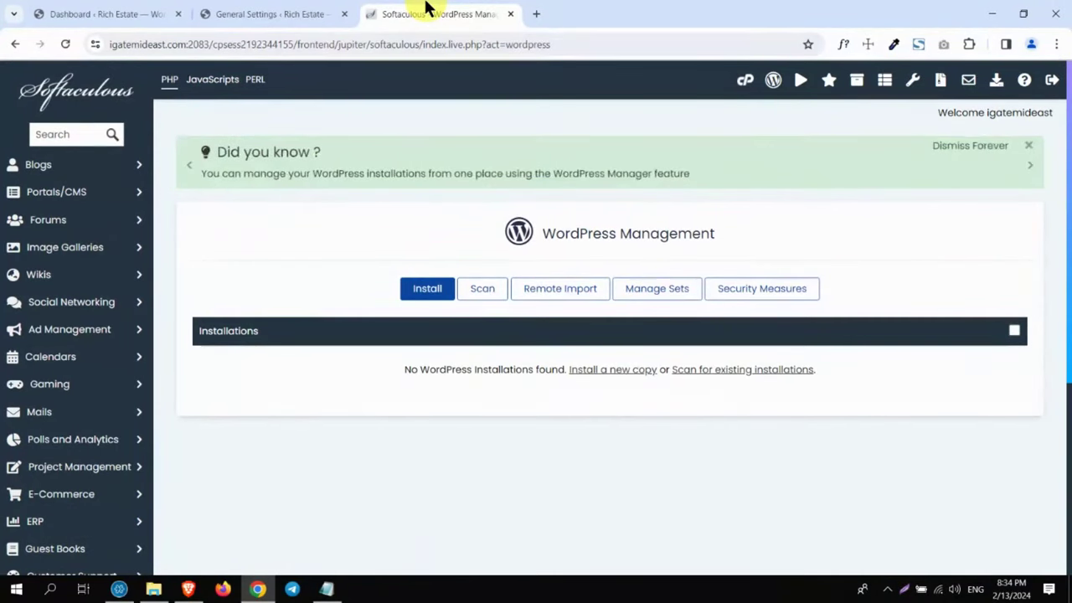
left_click(327, 588)
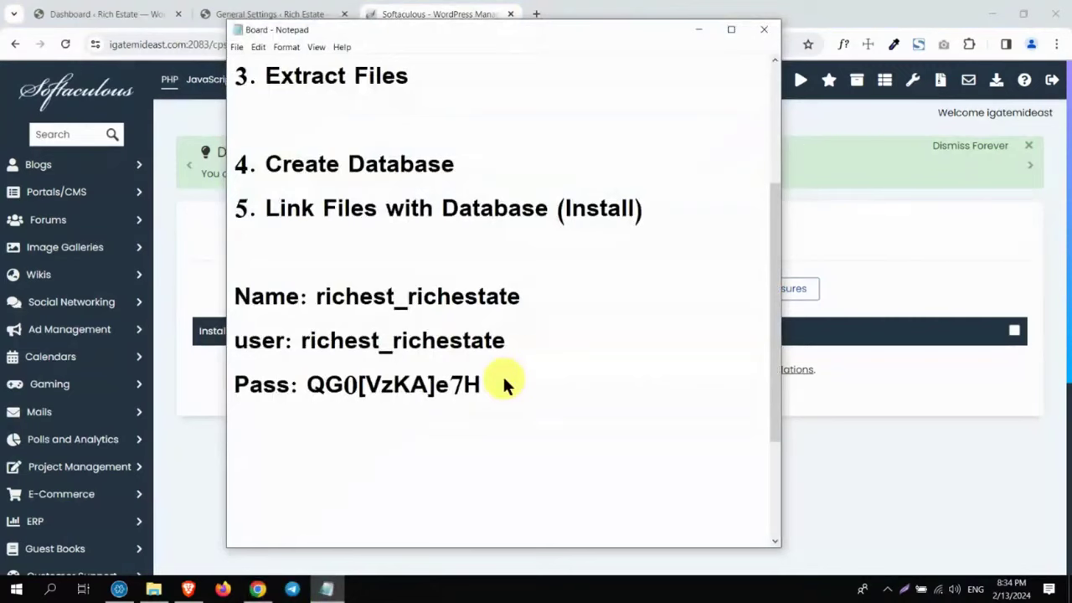
Step: Add the line 'Updraftplus' below the database details in the Board notes
type("Updraftplus")
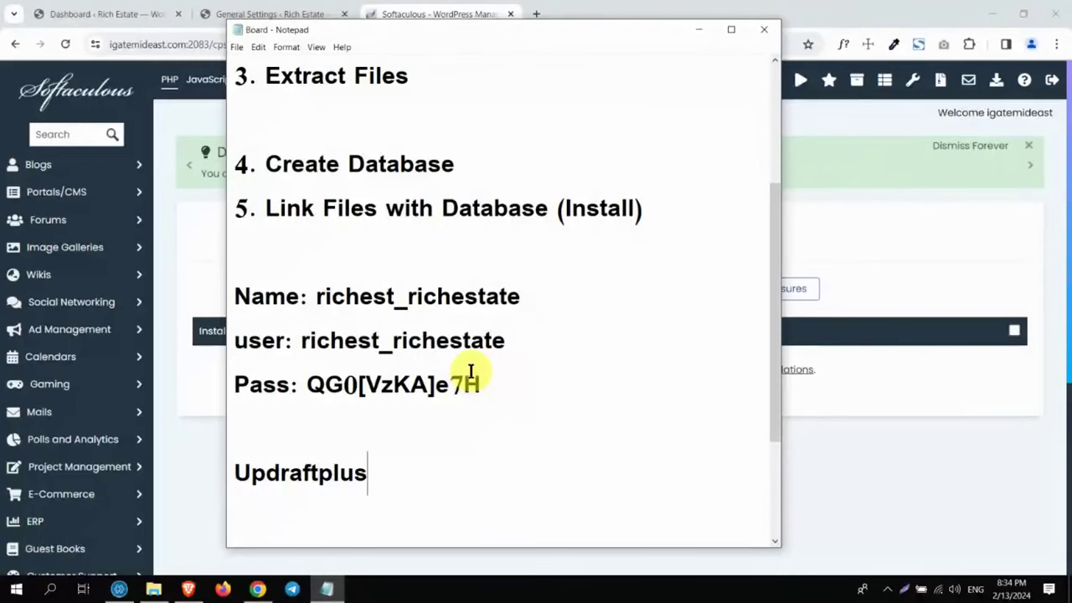
left_click(847, 409)
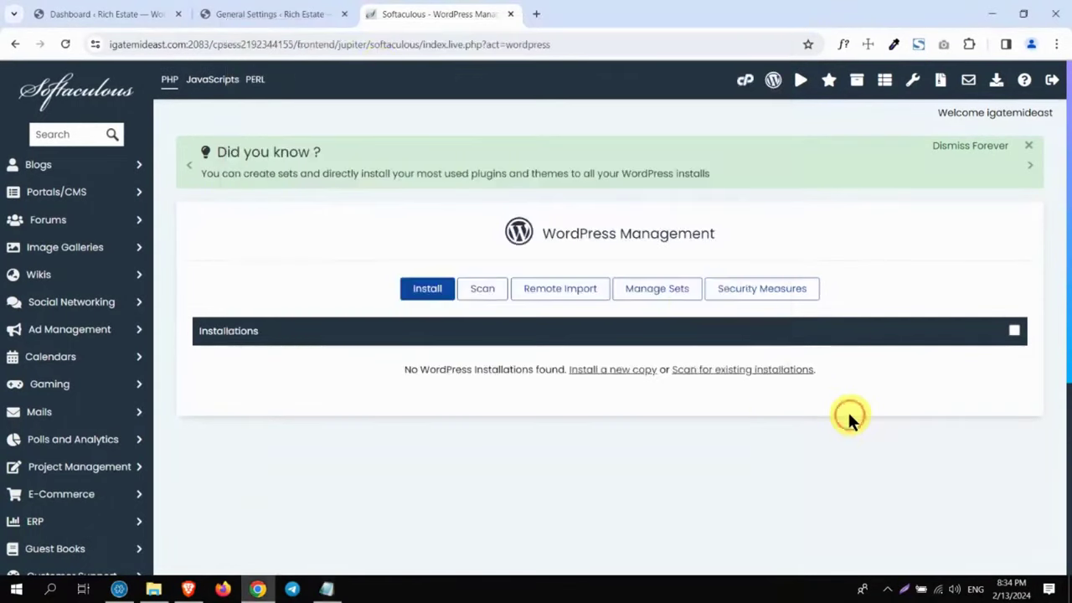
Step: Search Add New Plugin for 'updraftplus', then install and activate UpdraftPlus
left_click(286, 11)
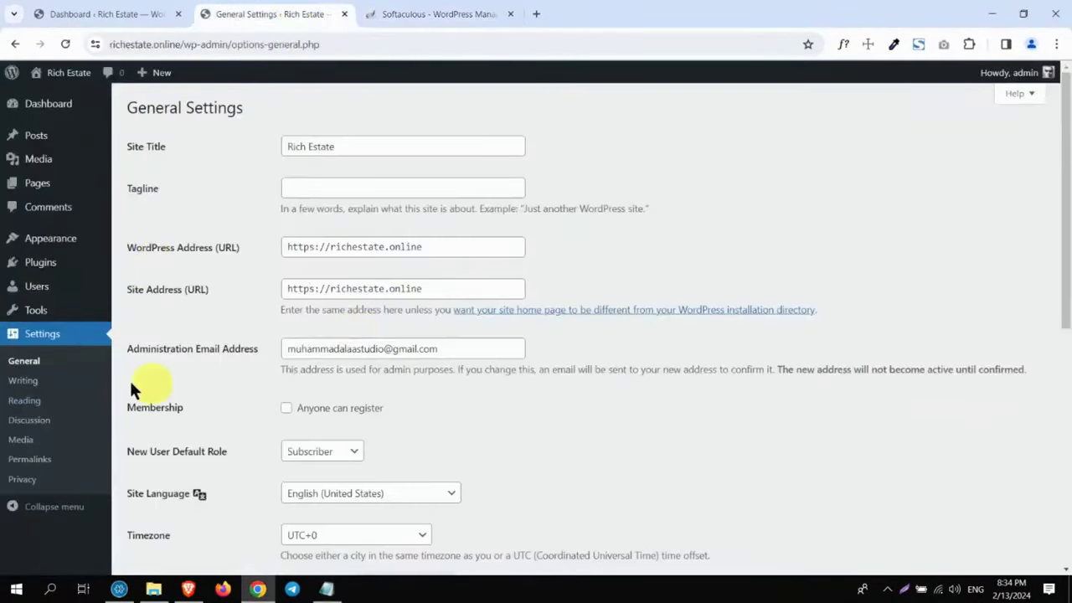
left_click(35, 264)
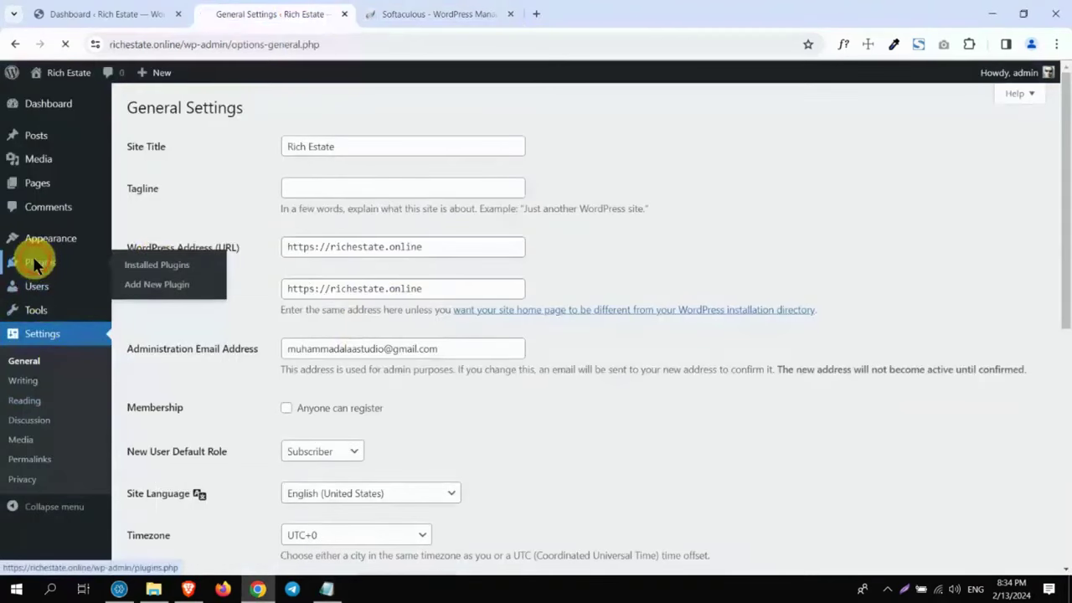
left_click(201, 111)
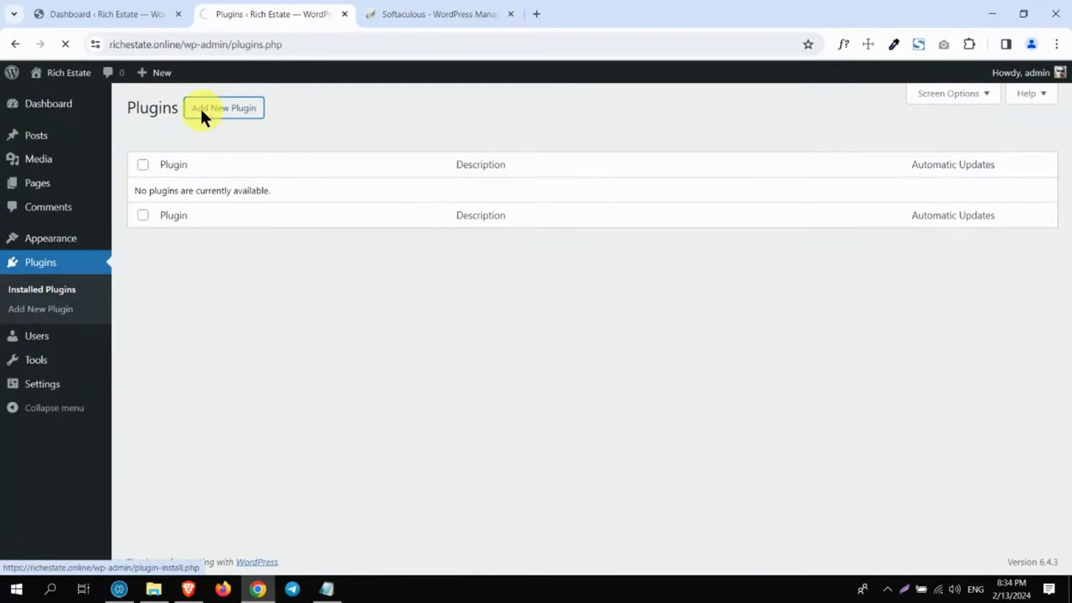
left_click(855, 146)
type("updra")
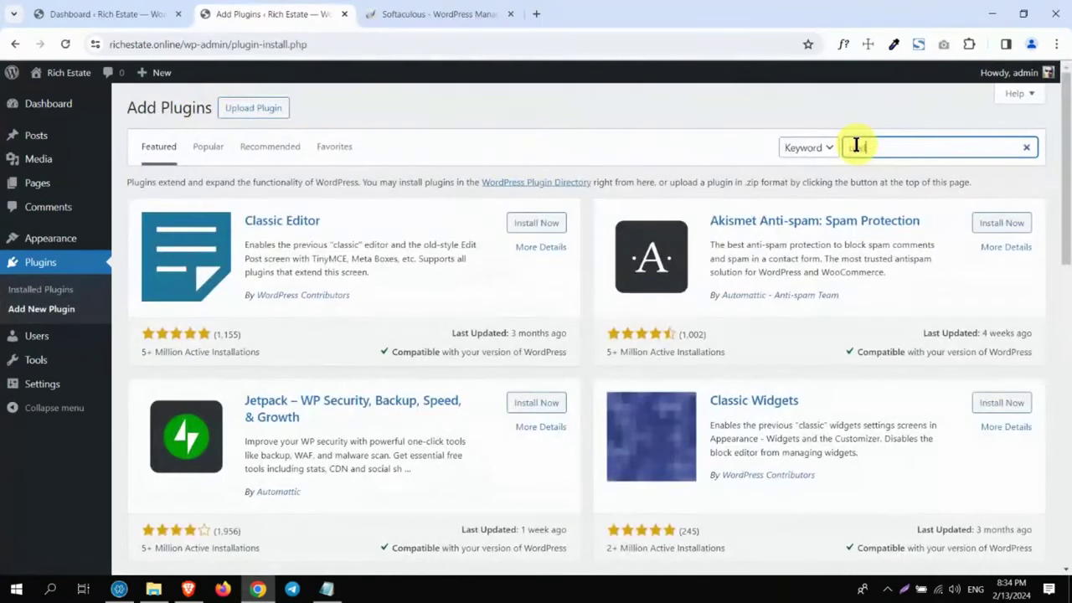
type("ftplus")
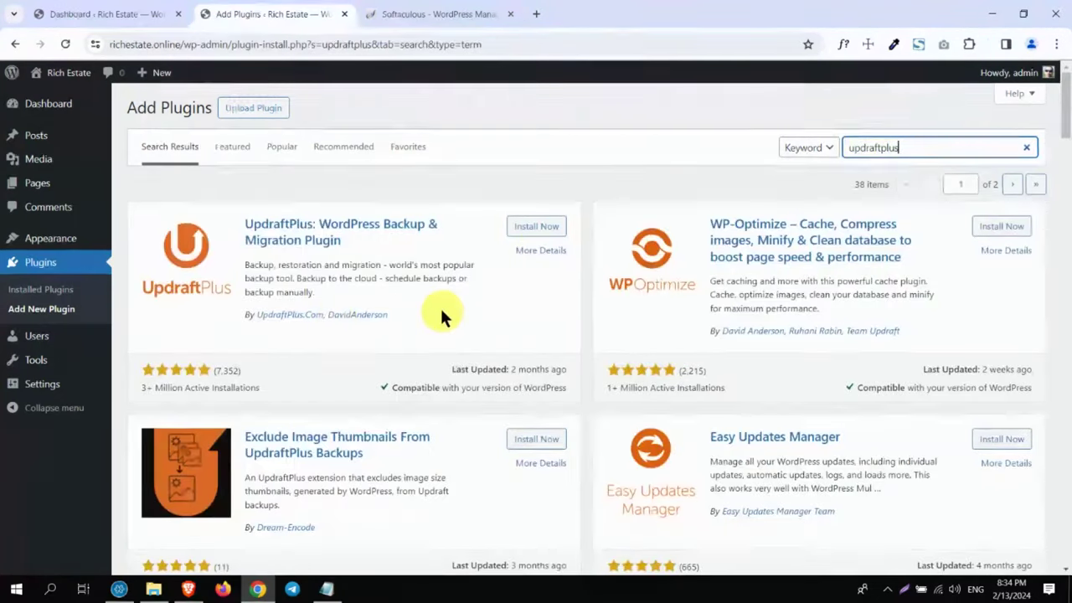
left_click(536, 228)
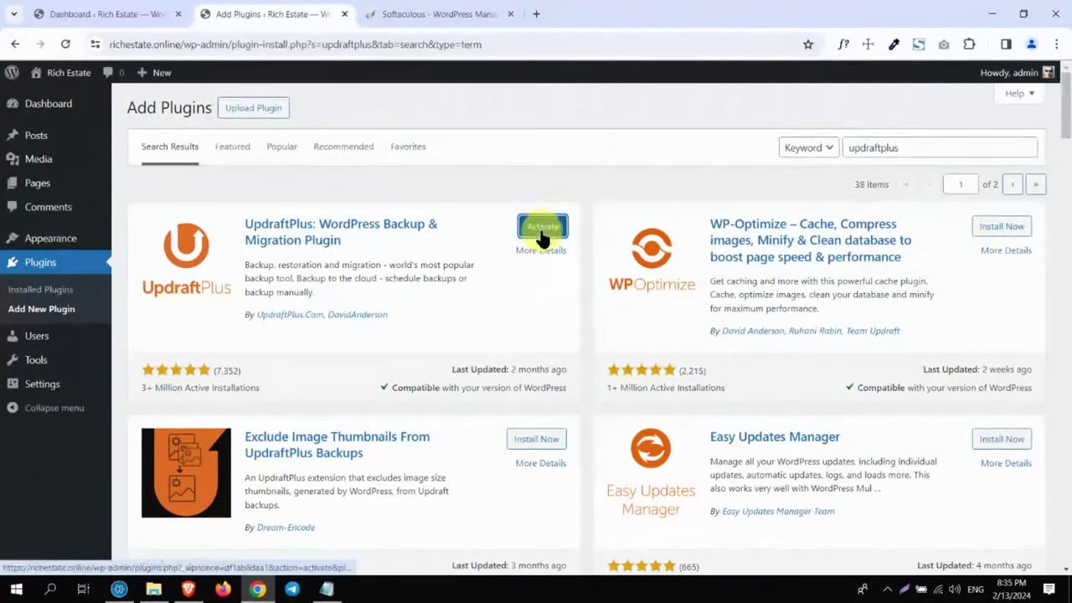
left_click(542, 231)
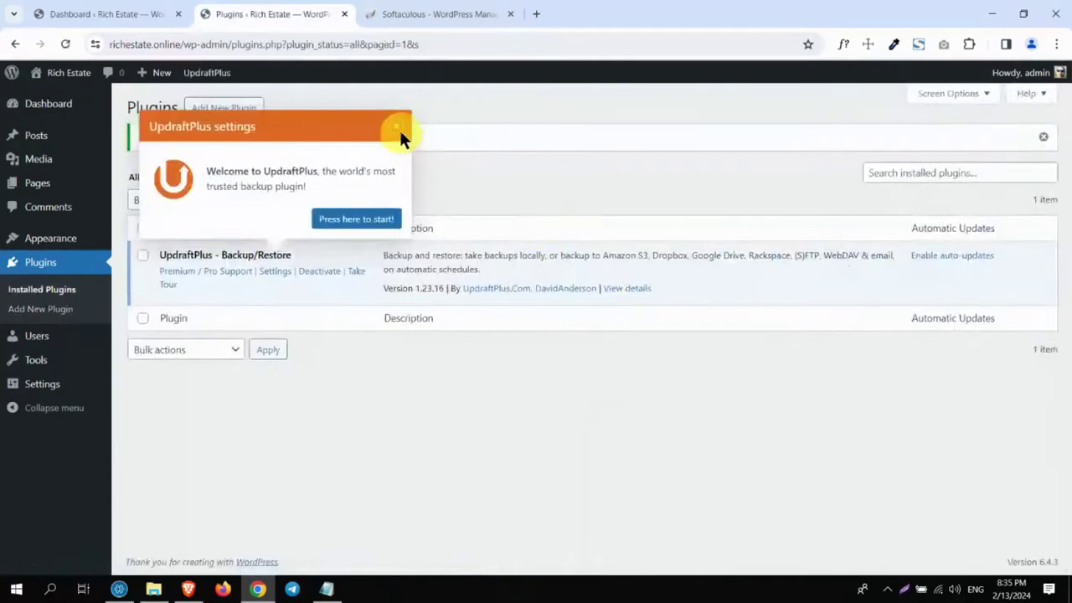
Step: Dismiss the UpdraftPlus welcome popup and go to Settings > UpdraftPlus Backups
left_click(396, 126)
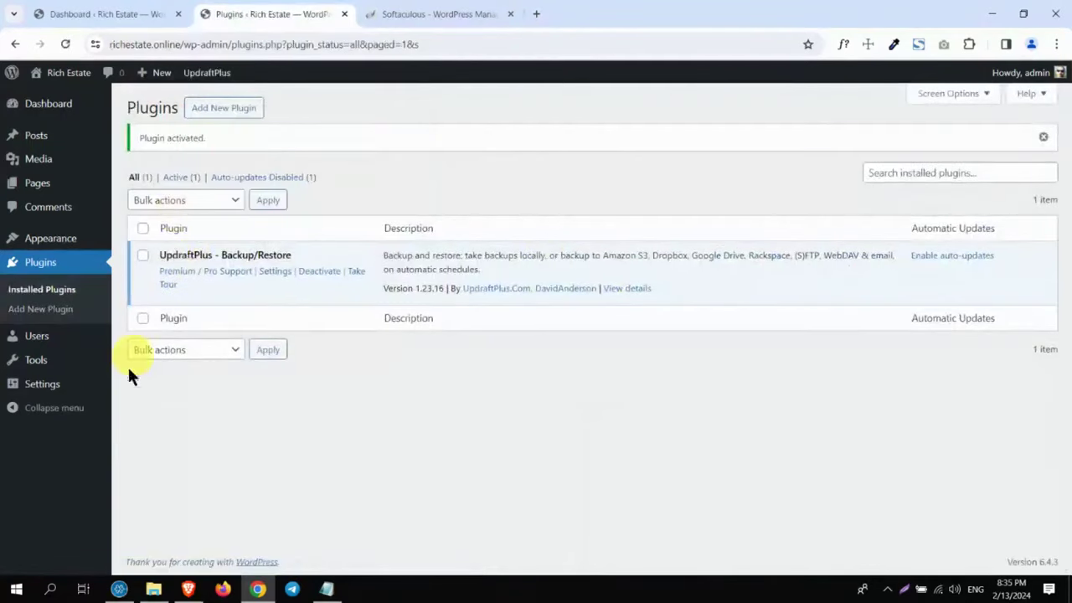
mouse_move(44, 389)
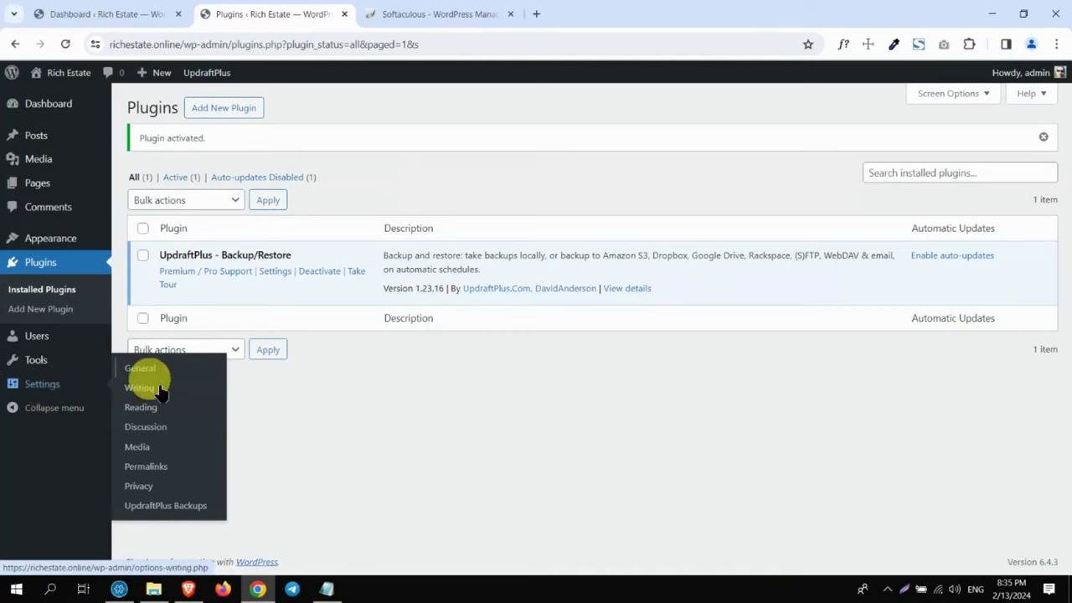
left_click(185, 508)
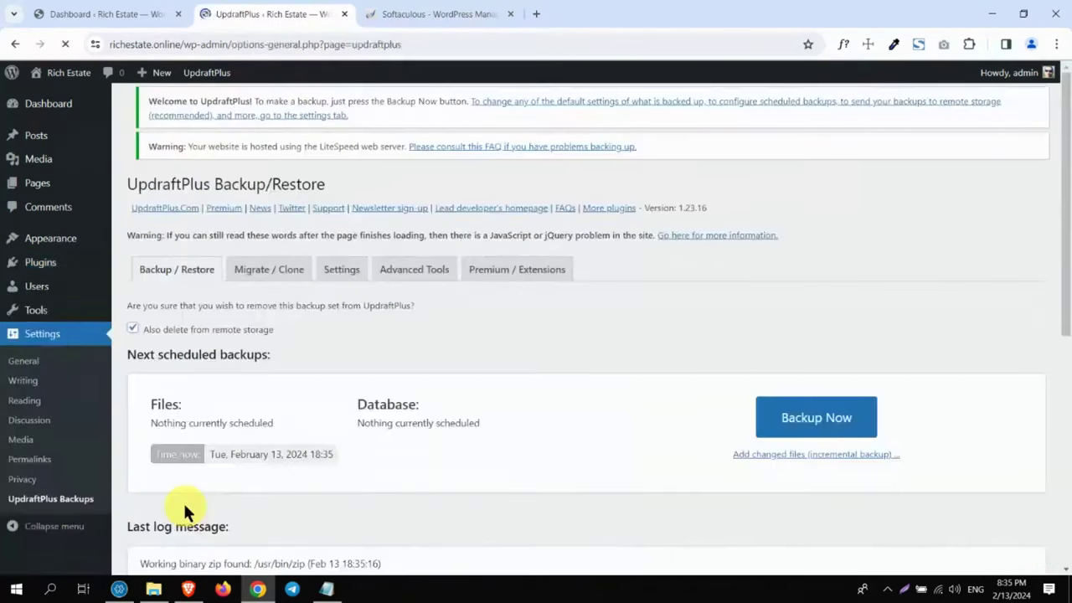
scroll(1069, 167, "down", 2)
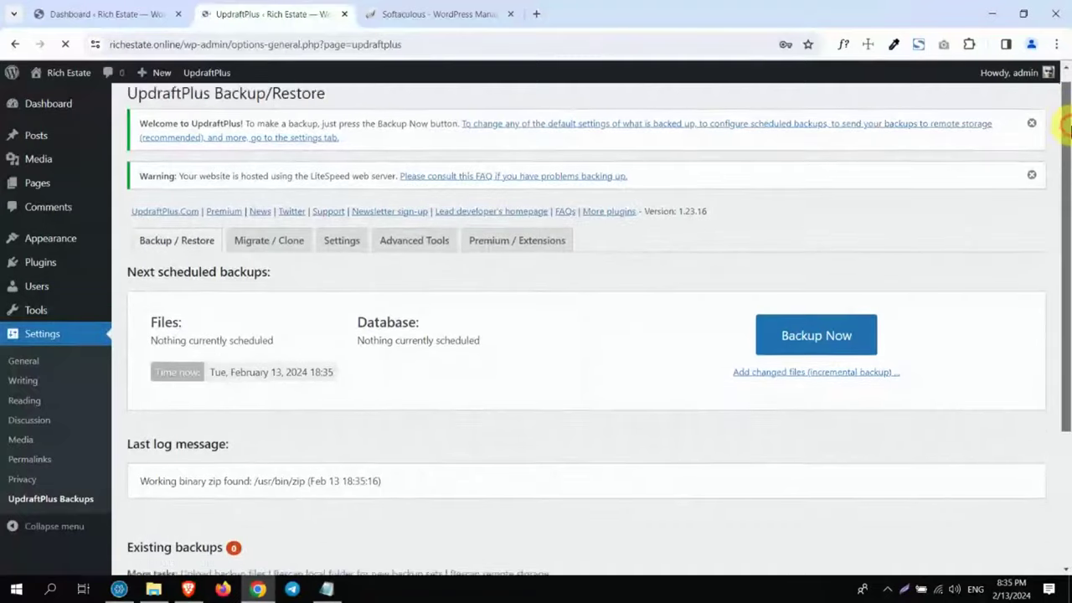
left_click(333, 191)
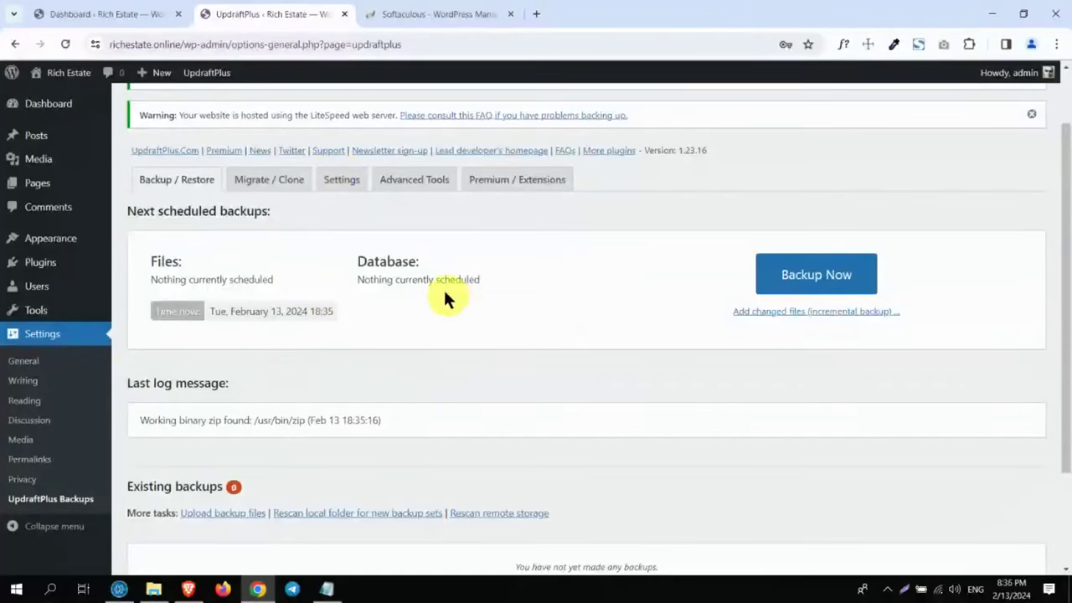
Step: Choose Google Drive as UpdraftPlus remote storage on the Settings tab and save
left_click(337, 186)
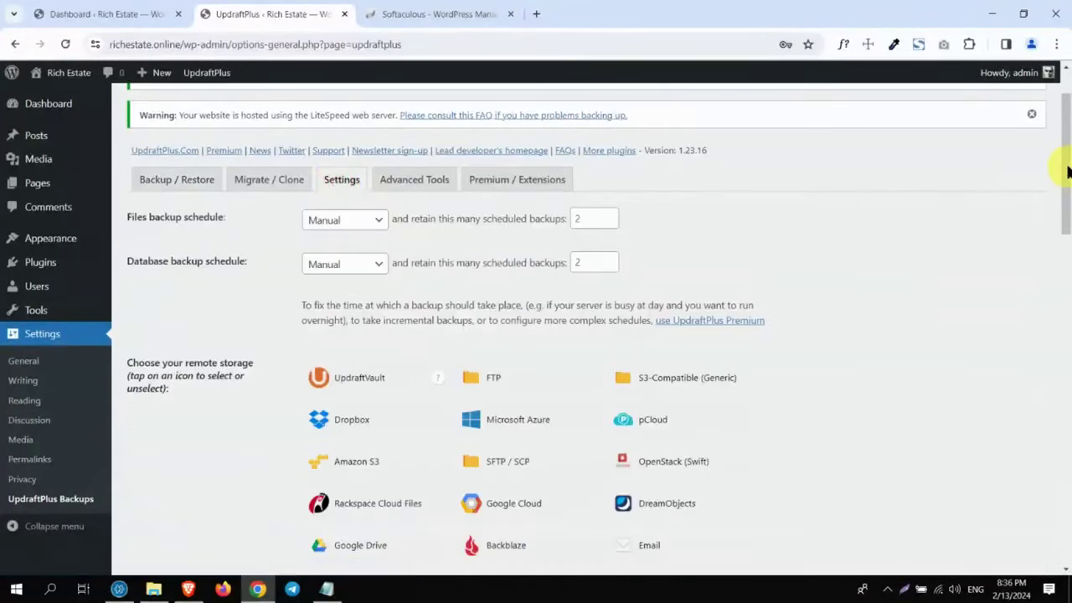
left_click_drag(1066, 166, 1067, 203)
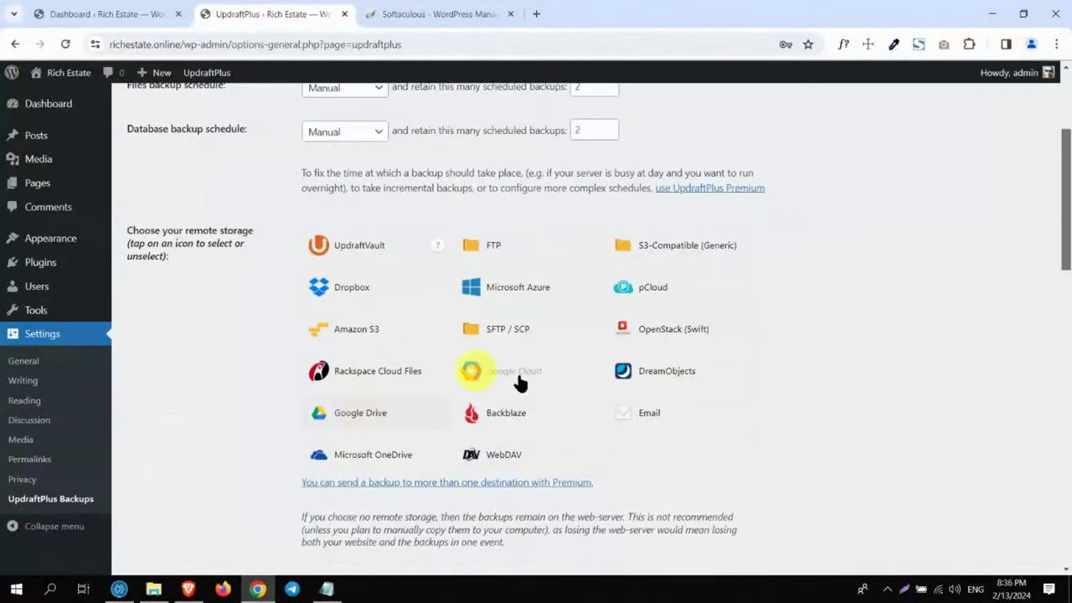
left_click(365, 410)
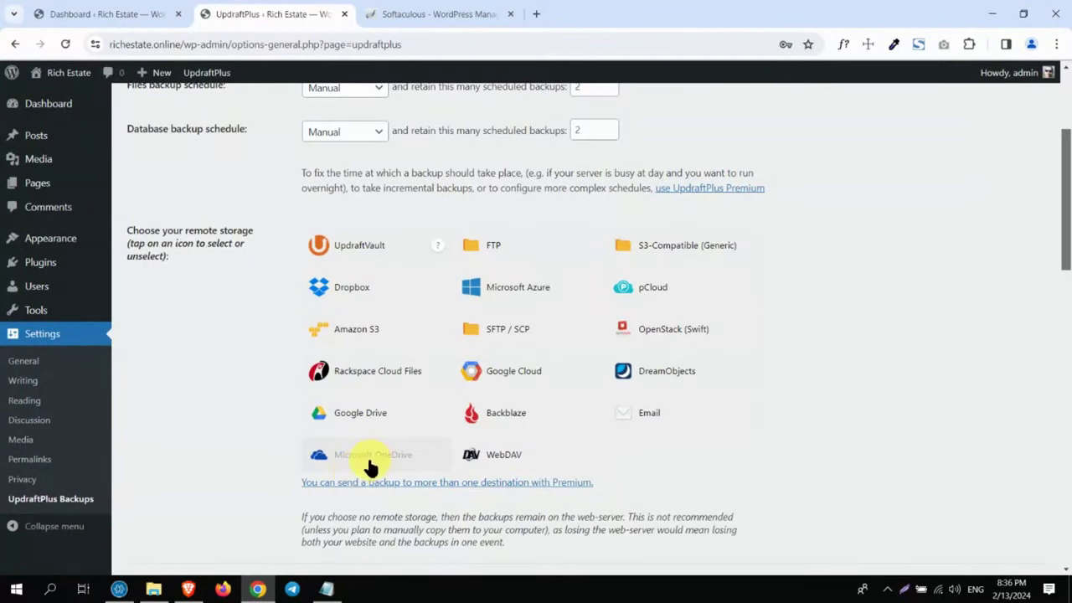
left_click(370, 459)
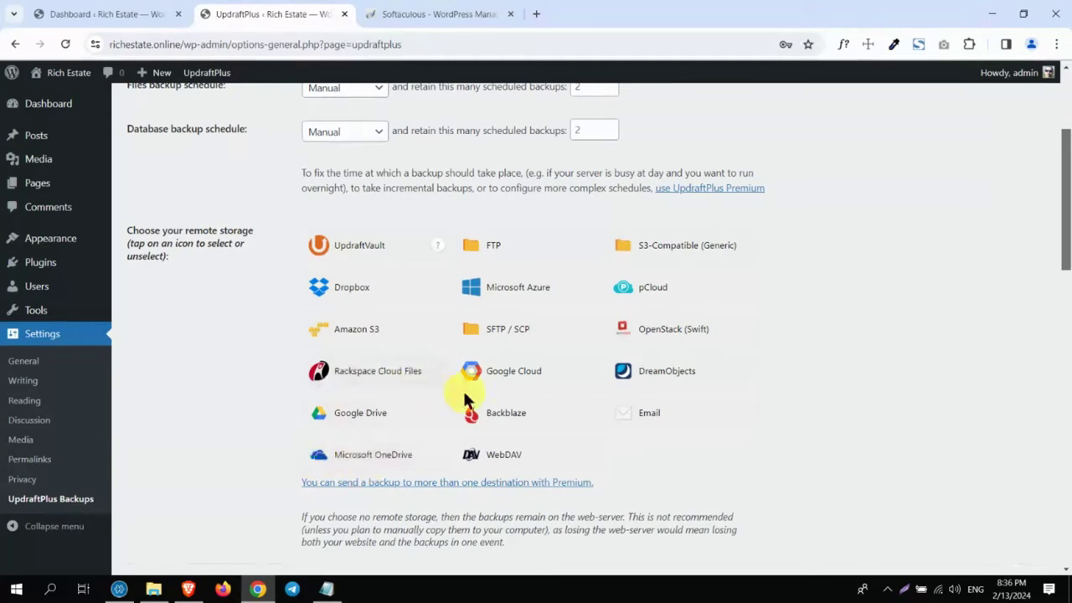
left_click(353, 420)
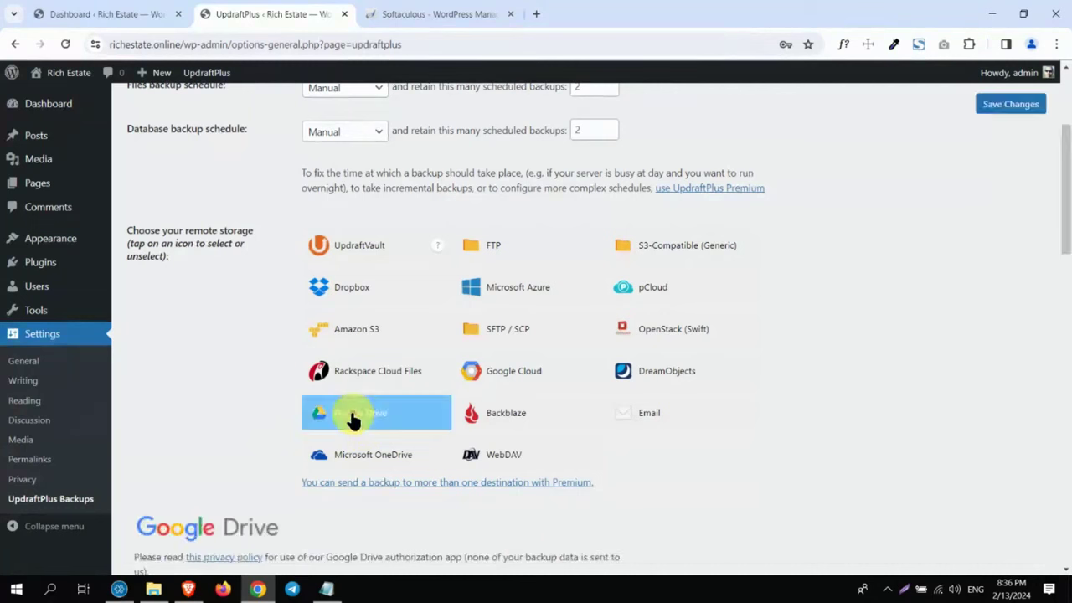
left_click(1010, 103)
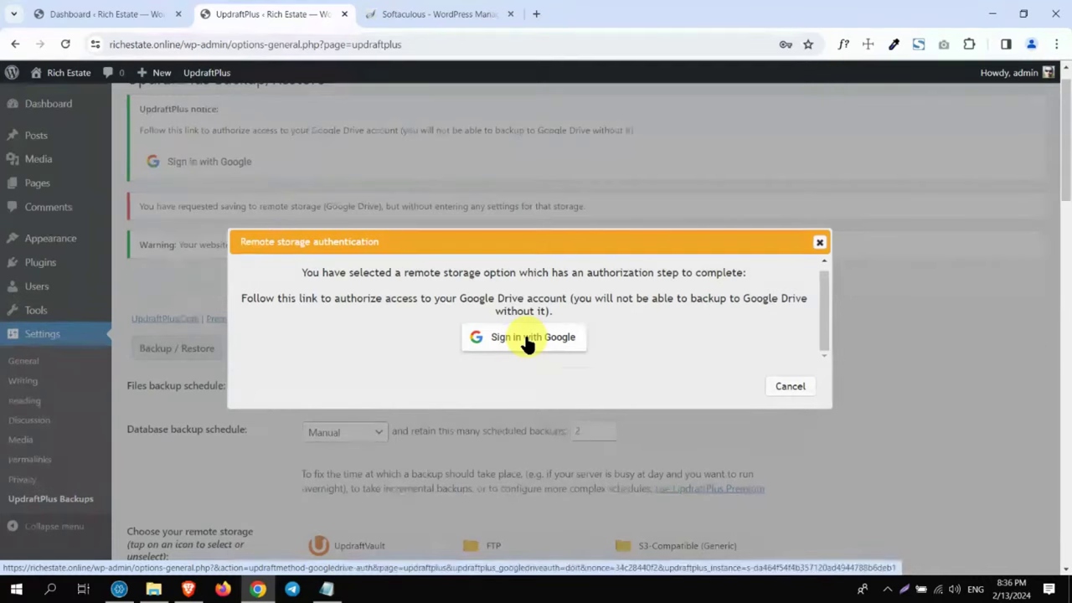
Step: Sign in with the Google account to authorize UpdraftPlus
left_click(527, 341)
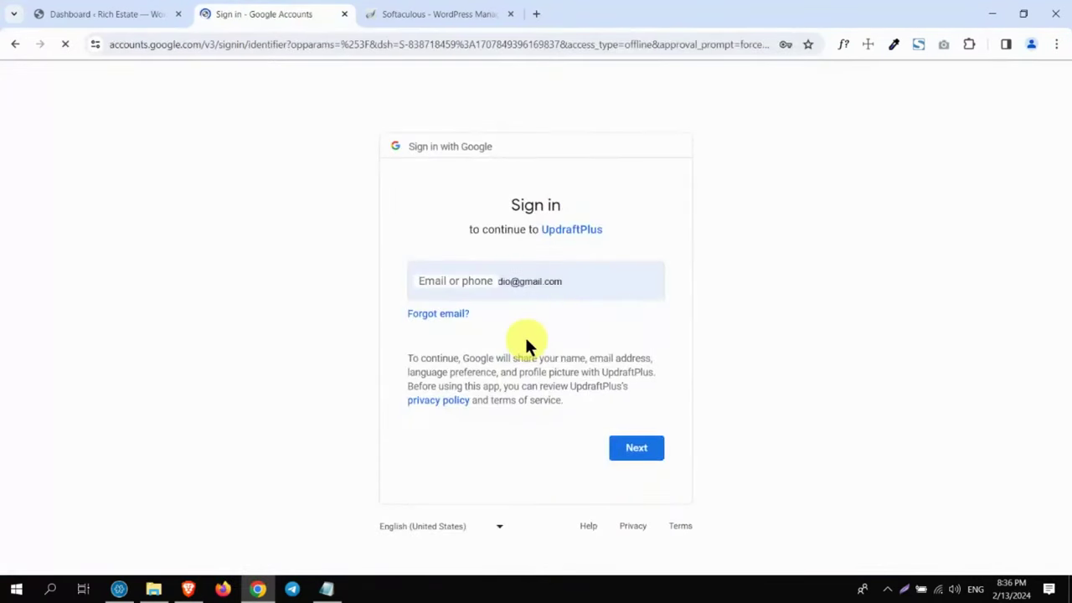
left_click(526, 288)
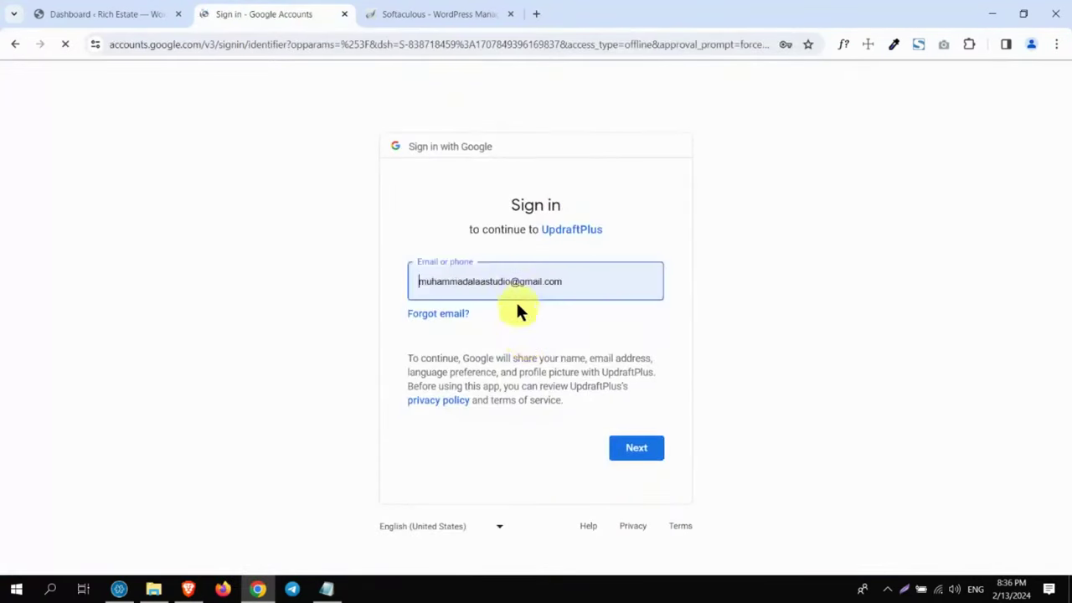
left_click(637, 452)
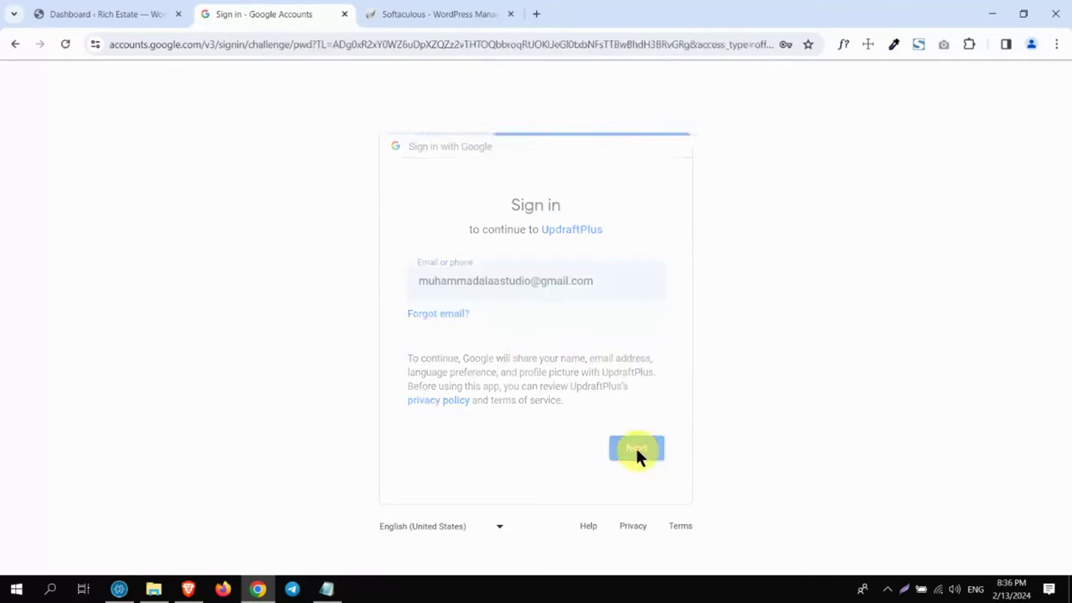
left_click(636, 459)
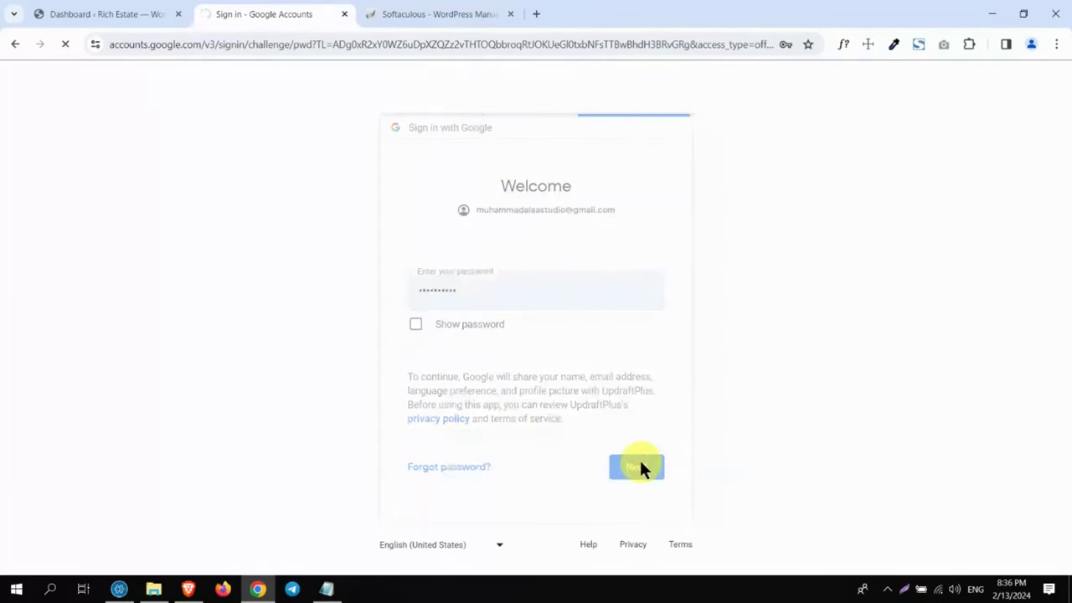
left_click(601, 387)
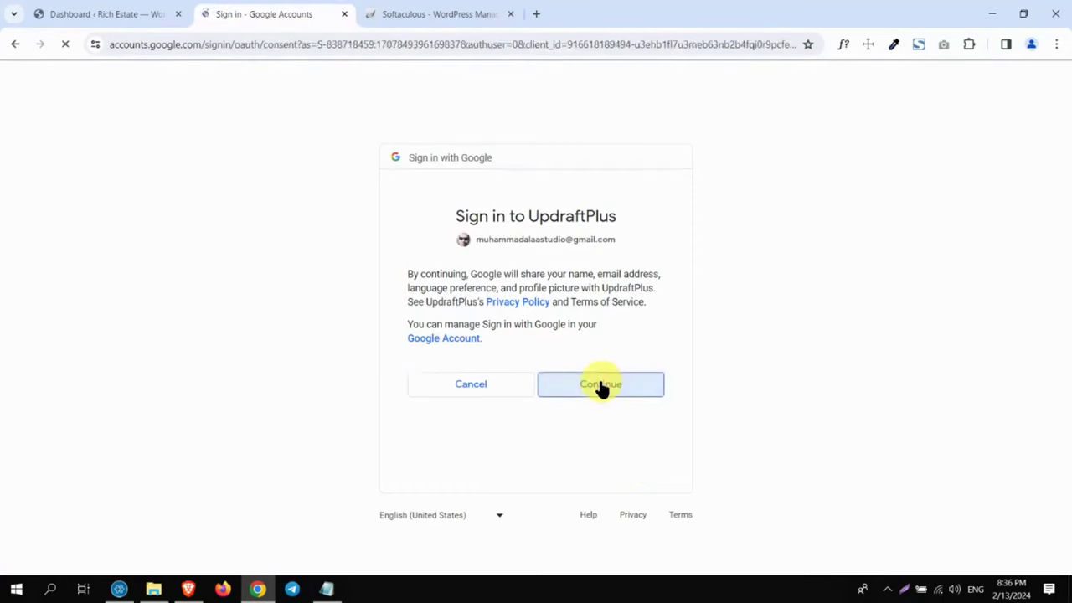
Step: Allow UpdraftPlus to see and manage Google Drive files, then return to finish setup
scroll(1062, 341, "down", 3)
scroll(1061, 341, "up", 3)
scroll(1062, 352, "down", 2)
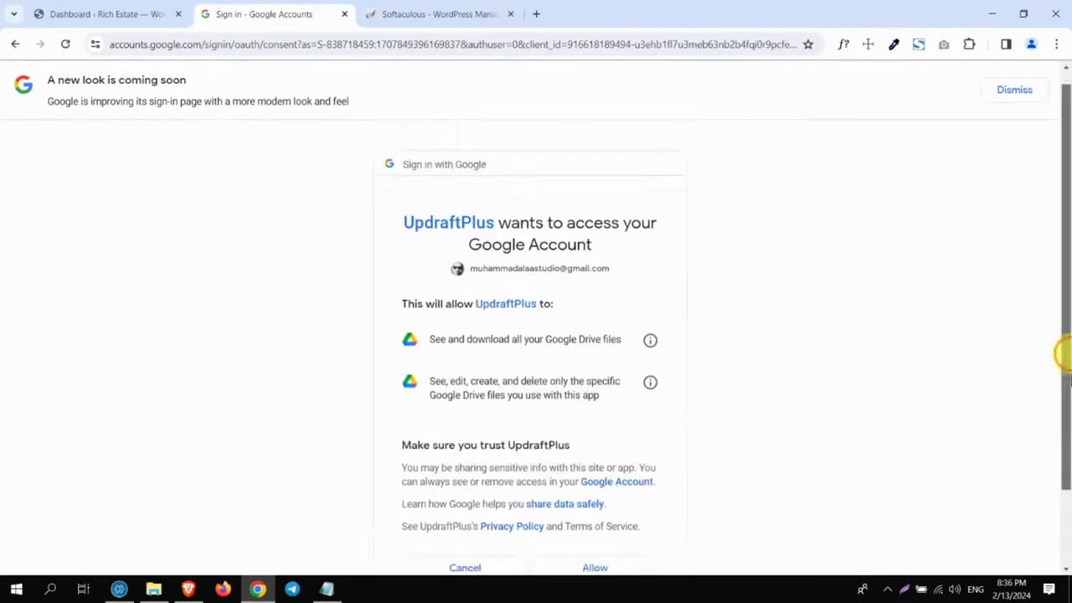
left_click(589, 476)
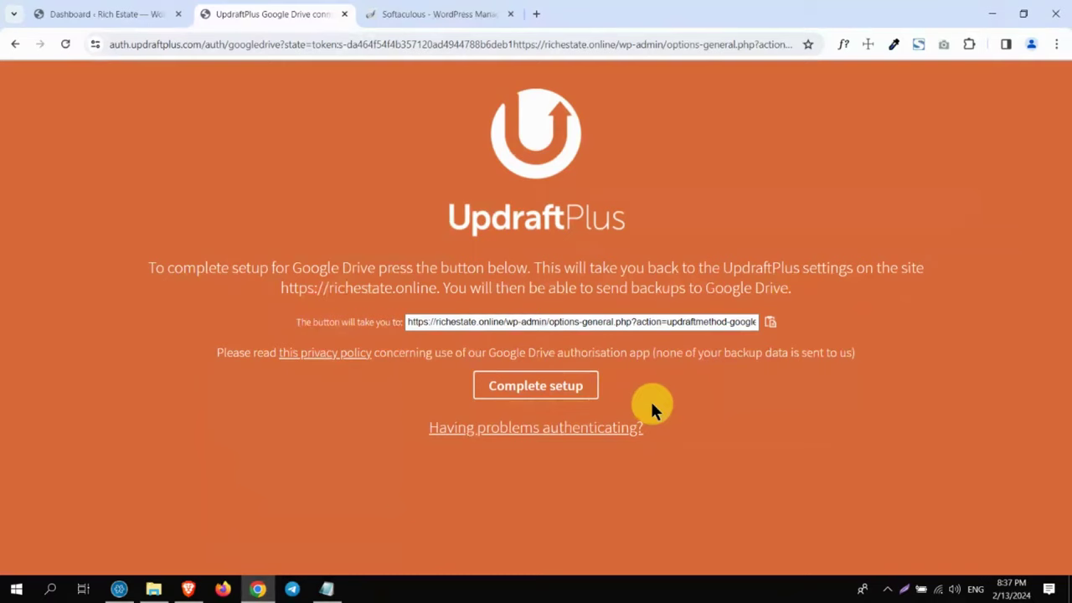
left_click(537, 390)
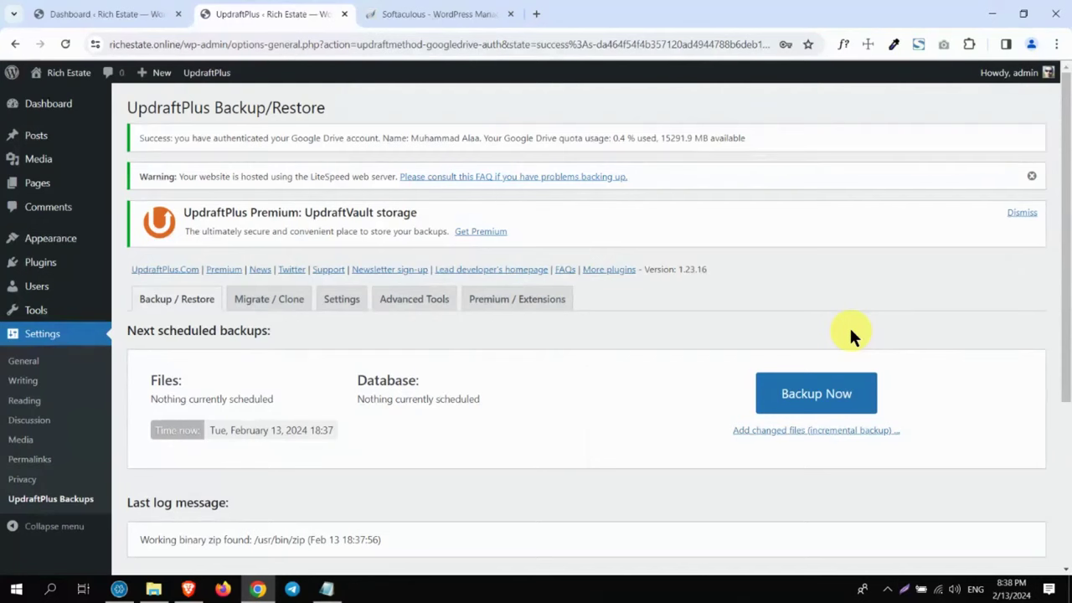
Step: Complete the Google Drive connection and rescan remote storage for existing backups
left_click_drag(1066, 219, 1063, 377)
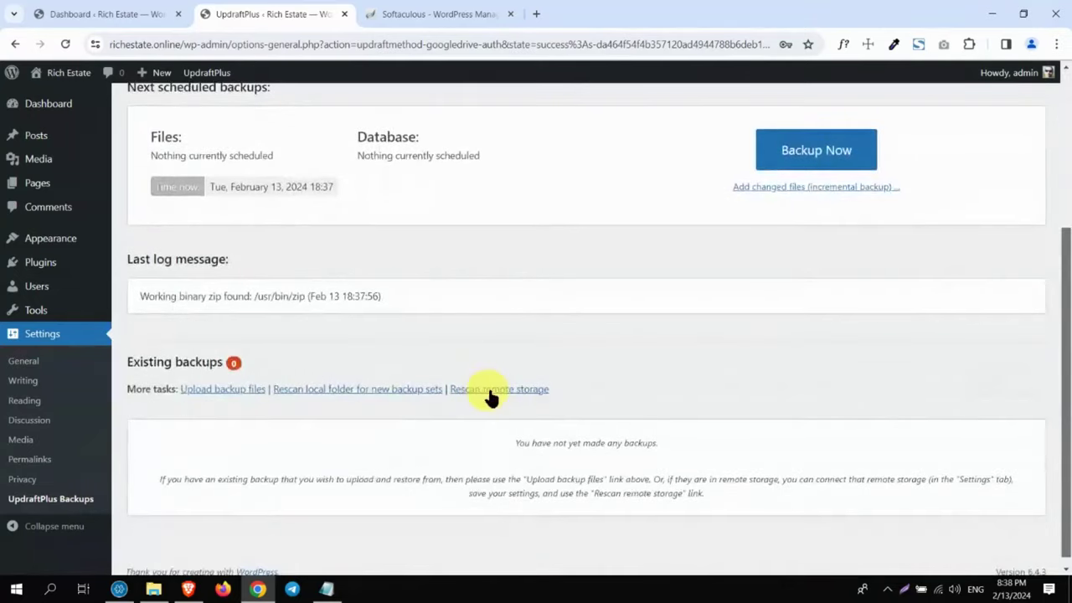
left_click_drag(565, 392, 488, 392)
left_click(586, 162)
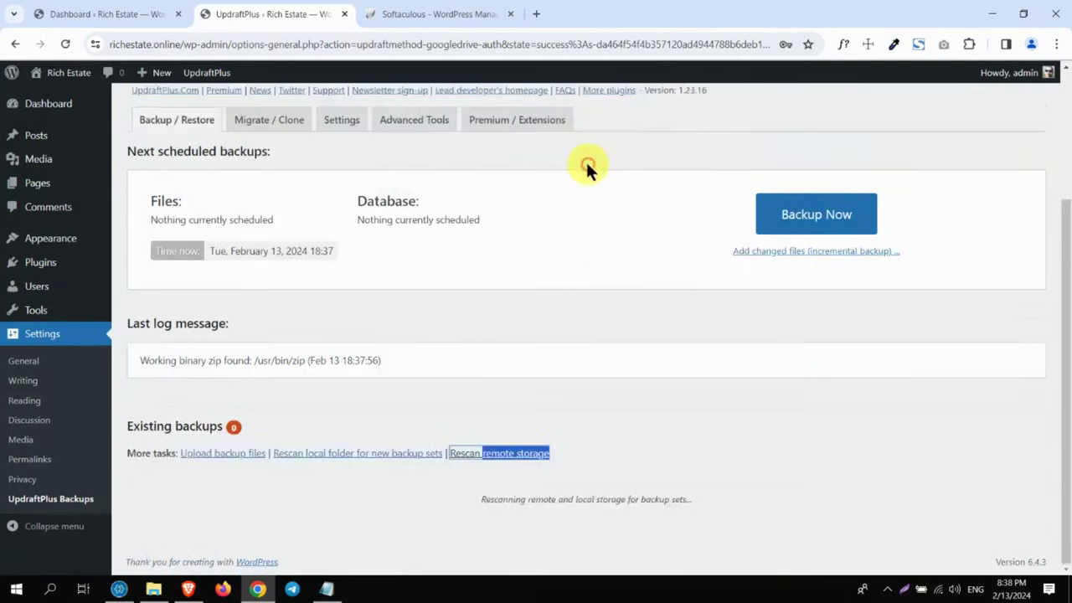
scroll(586, 164, "down", 1)
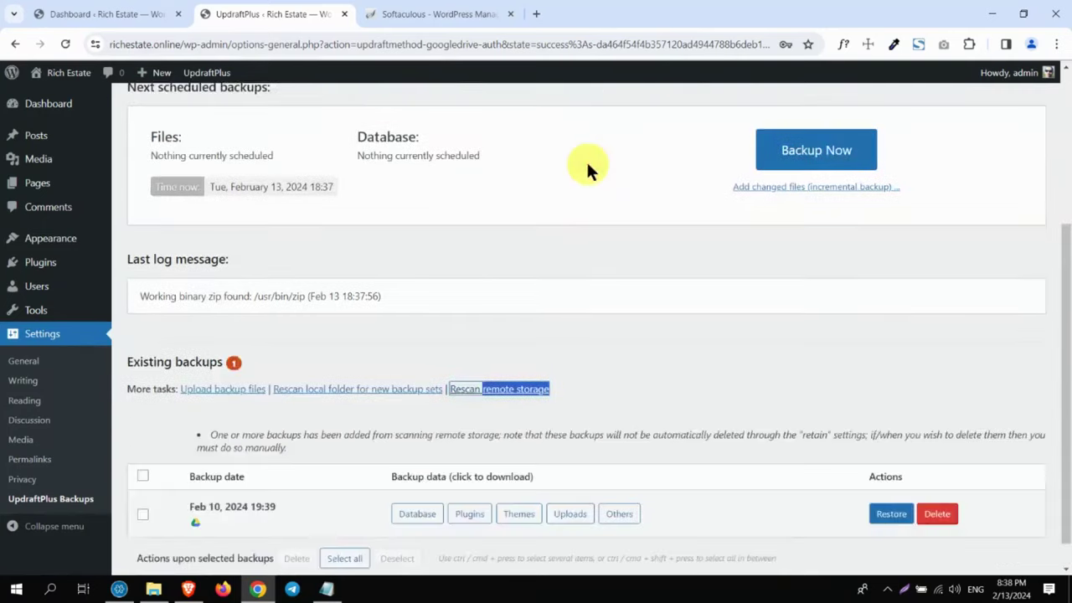
scroll(1061, 376, "down", 1)
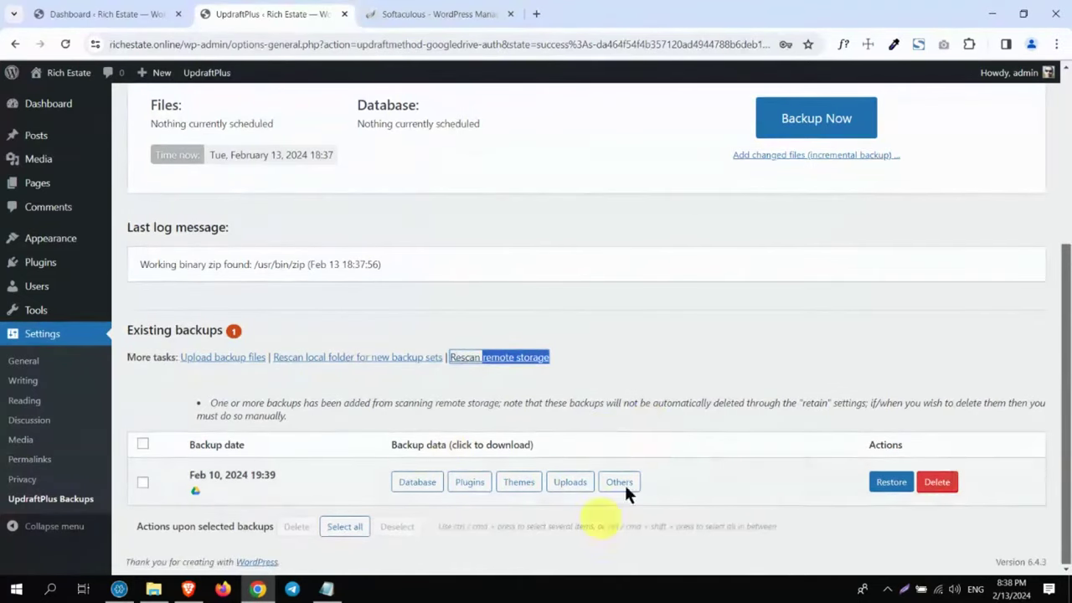
Step: Delete the Feb 10, 2024 backup set, including its 5 remote files
left_click(935, 483)
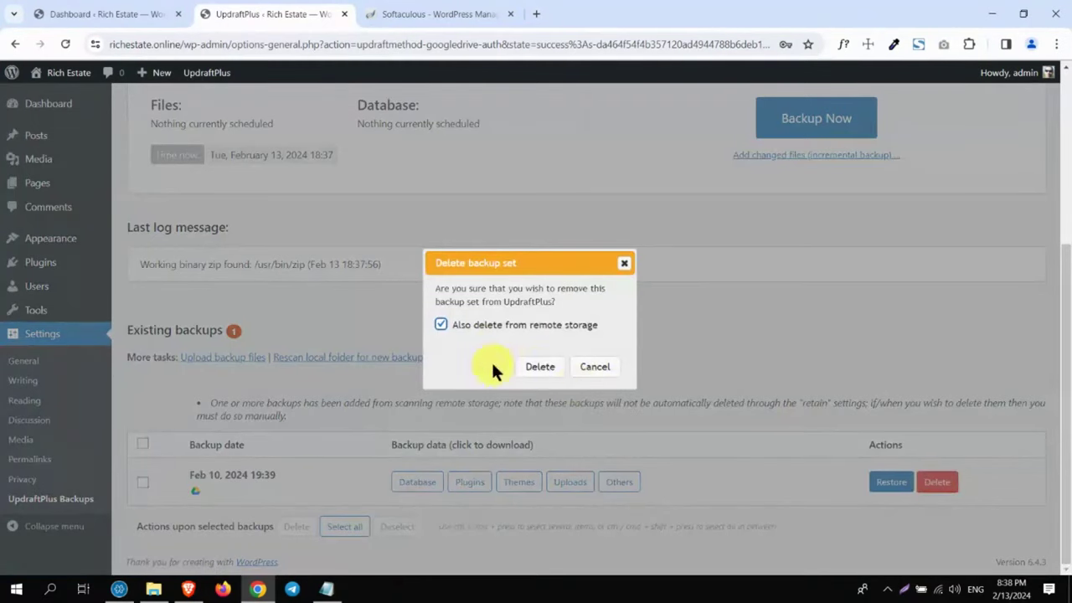
left_click(538, 368)
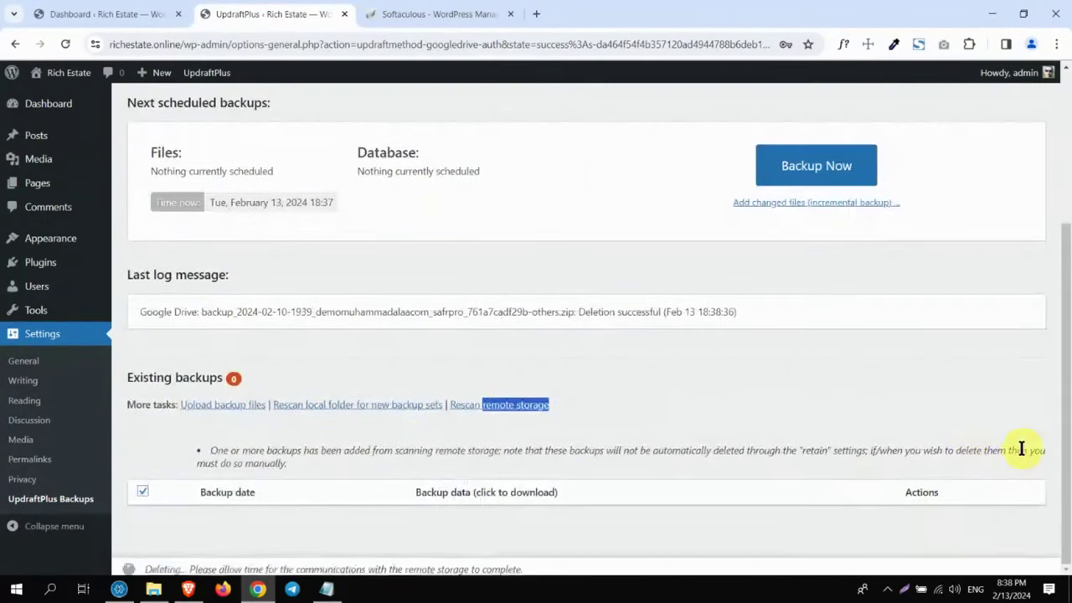
left_click(652, 202)
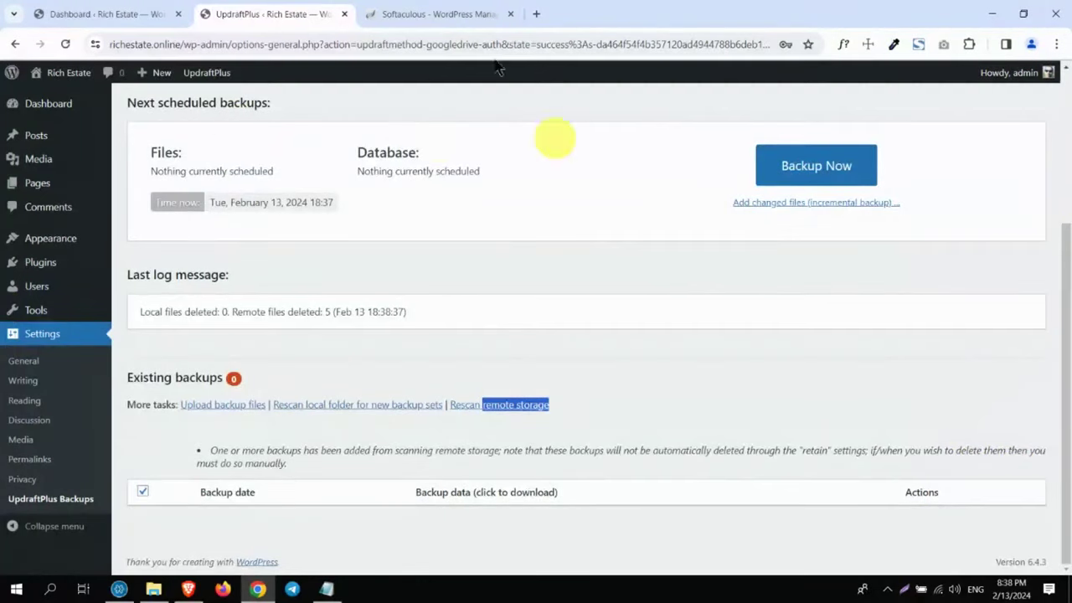
Step: Back up the database and files to remote storage, creating the Feb 13, 2024 18:39 set
left_click(813, 162)
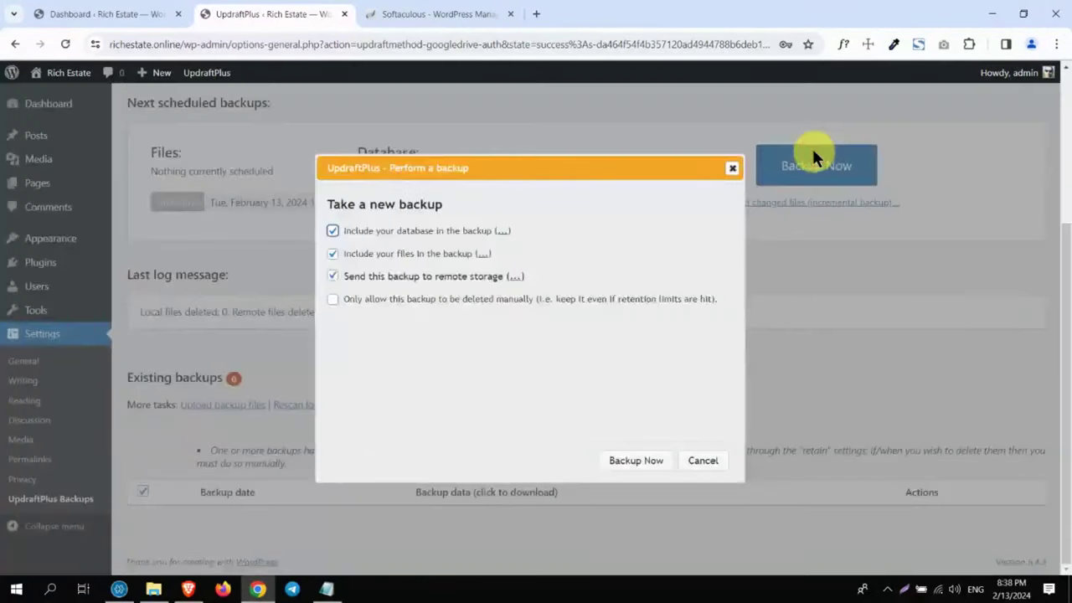
left_click(333, 276)
left_click(332, 276)
left_click_drag(345, 280, 534, 279)
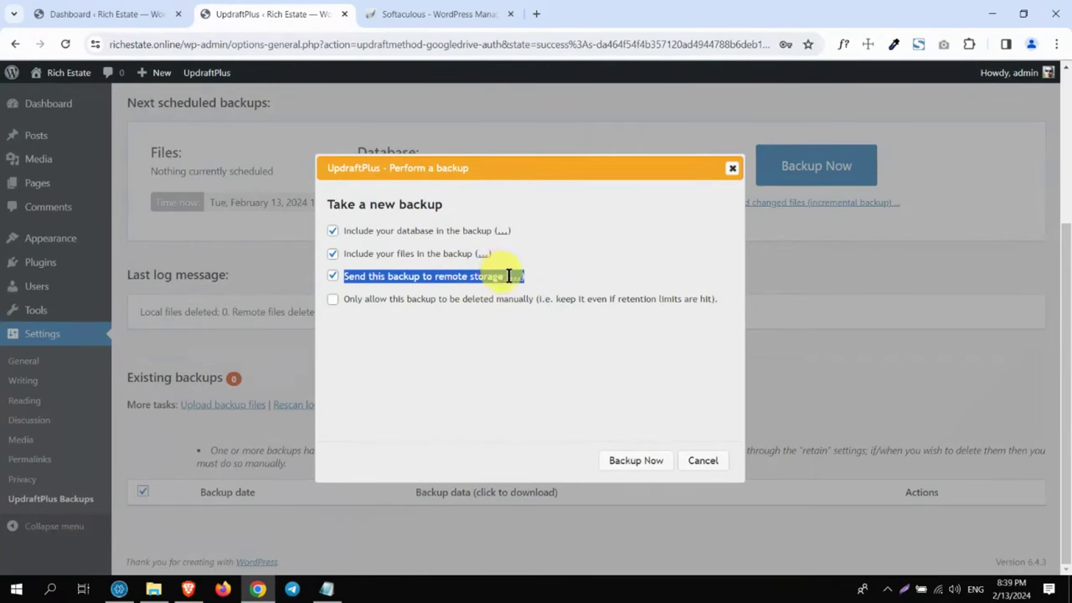
left_click(624, 461)
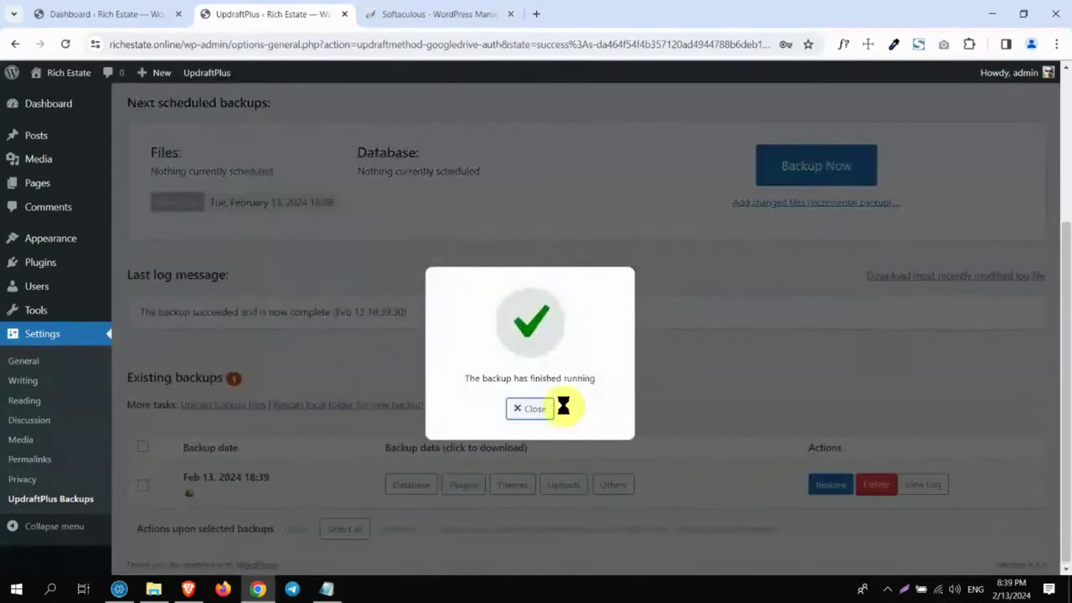
left_click(530, 409)
left_click_drag(184, 476, 261, 492)
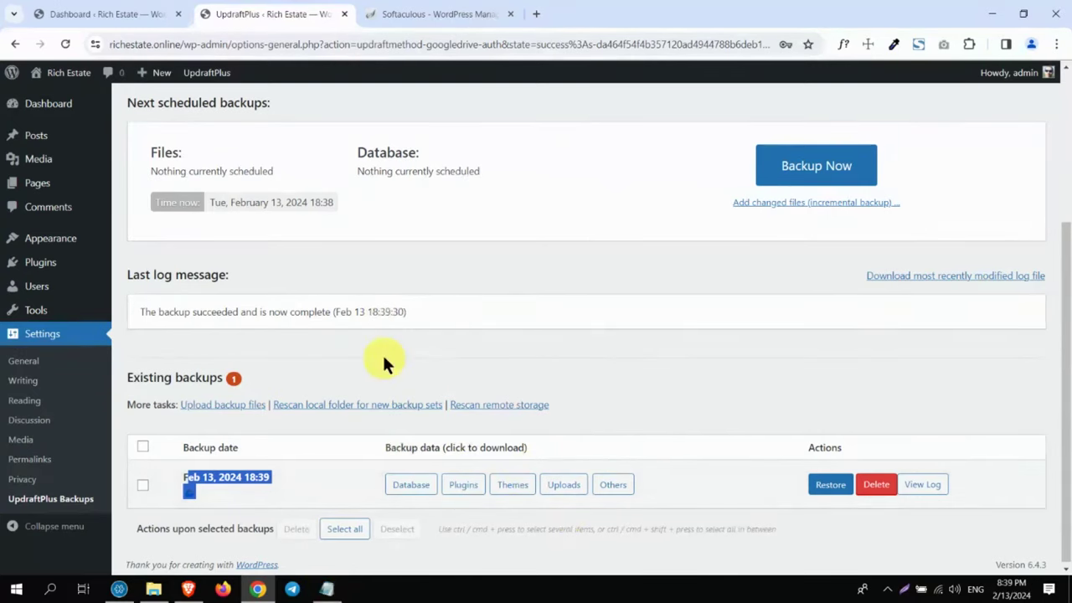
Step: Start a Softaculous WordPress install with the In Directory field cleared for the site root
left_click(346, 14)
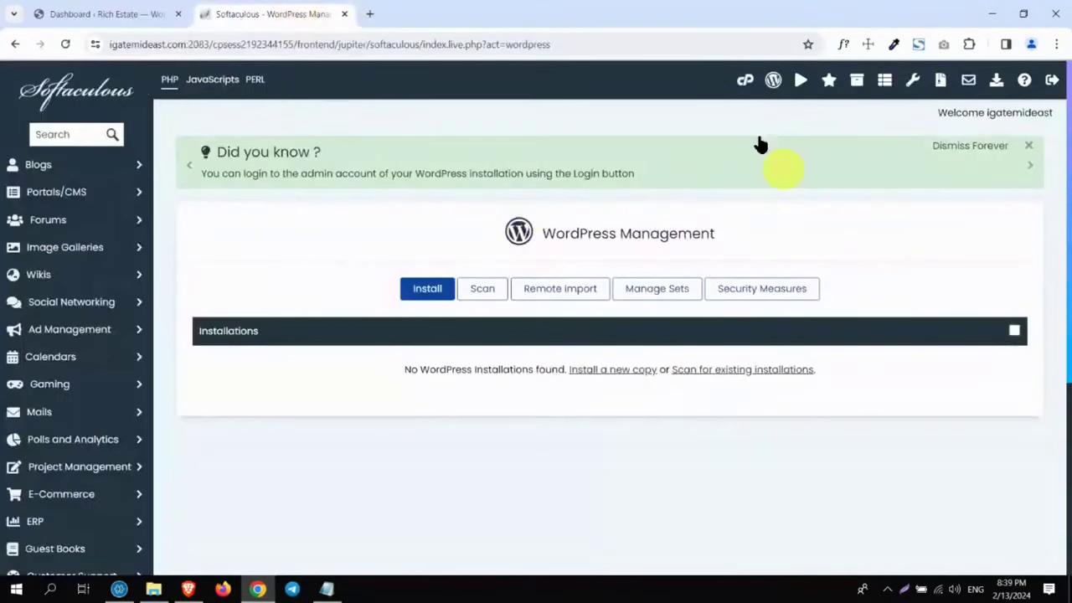
left_click(745, 80)
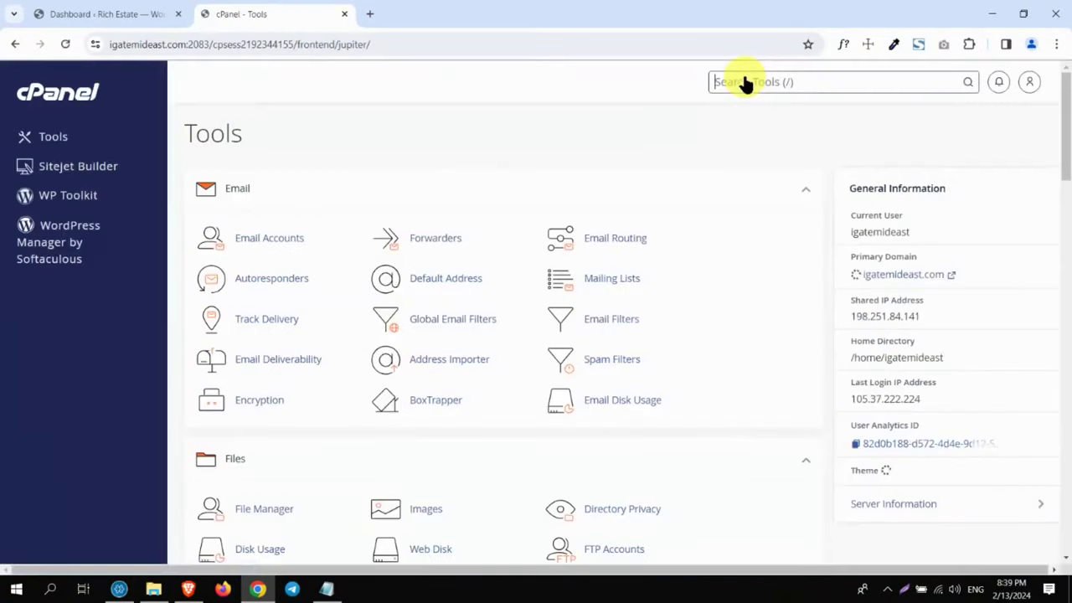
left_click(72, 256)
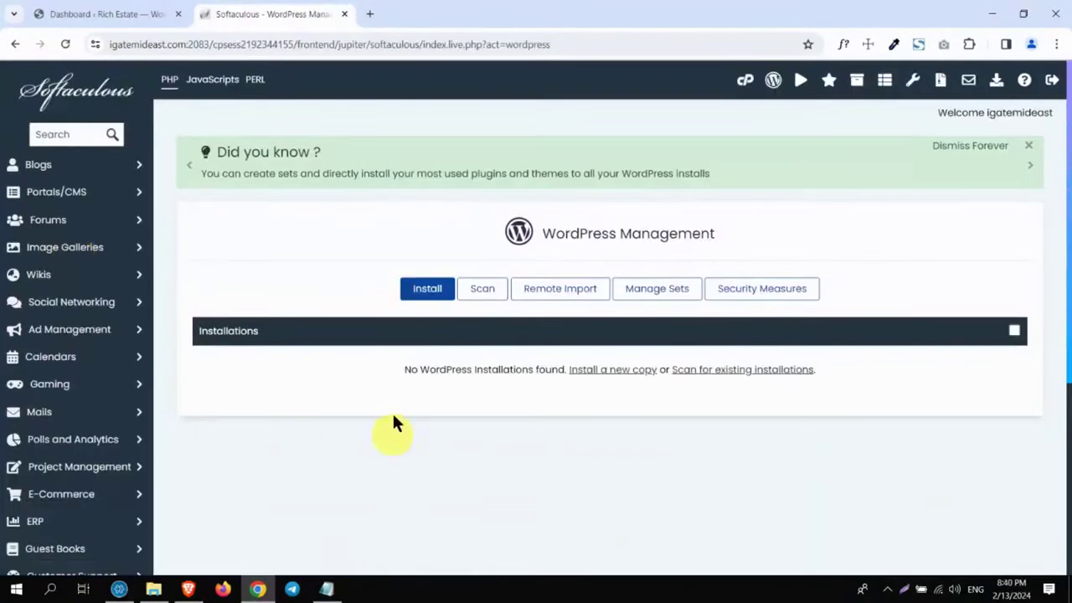
left_click(425, 290)
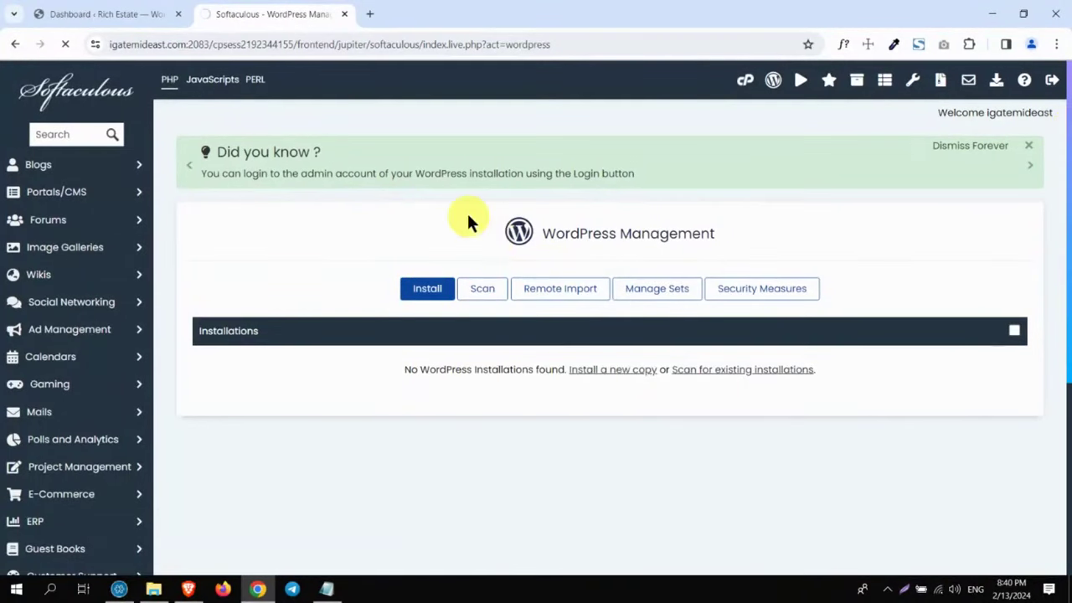
scroll(1067, 180, "down", 4)
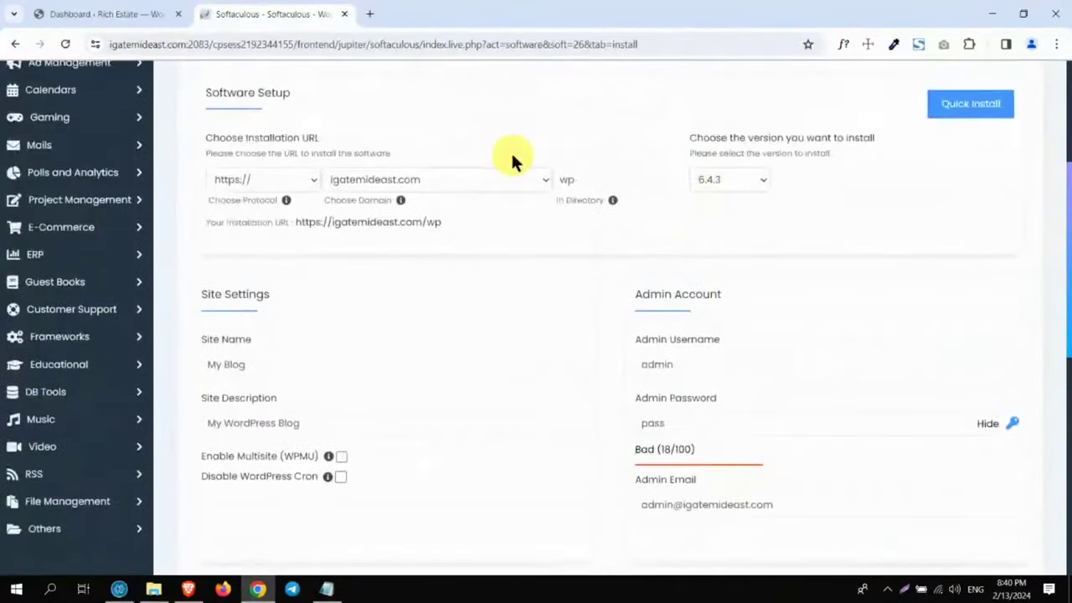
double_click(574, 178)
key("BackSpace")
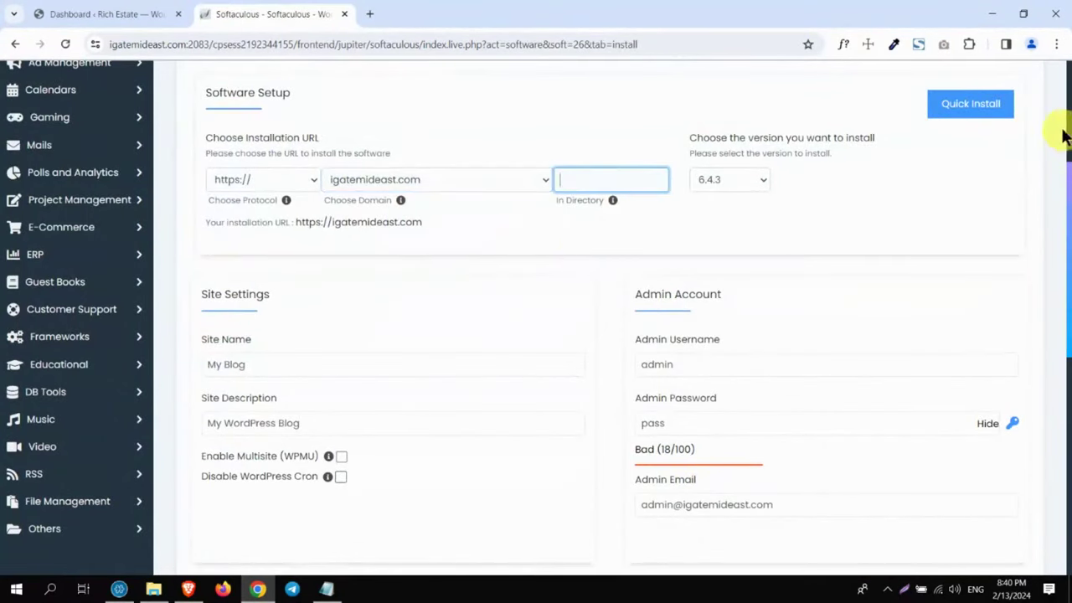
Step: Generate a strong admin password and install WordPress at igatemideast.com
scroll(1063, 142, "up", 3)
left_click_drag(1063, 167, 1061, 276)
left_click(1011, 276)
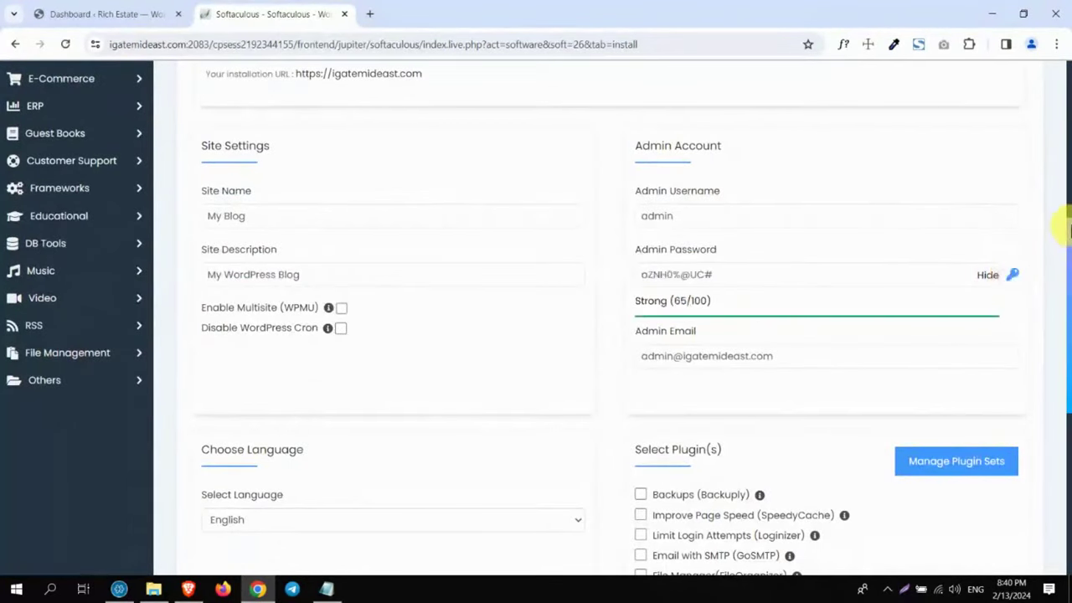
left_click_drag(1069, 241, 1069, 390)
left_click(588, 410)
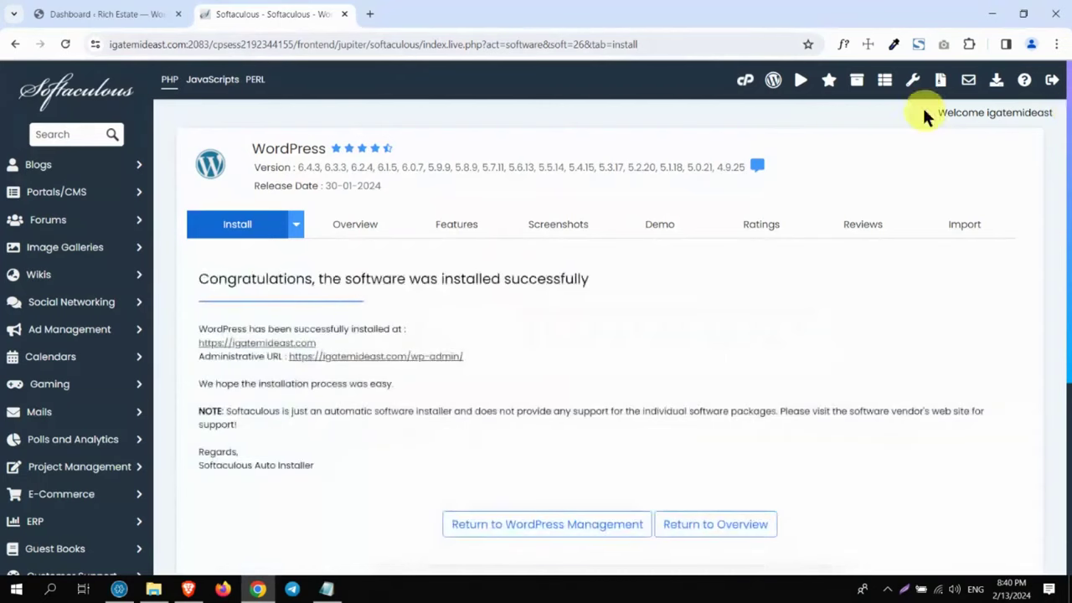
Step: Open the new site's admin area, preview its front page, and return to the dashboard
left_click(383, 357)
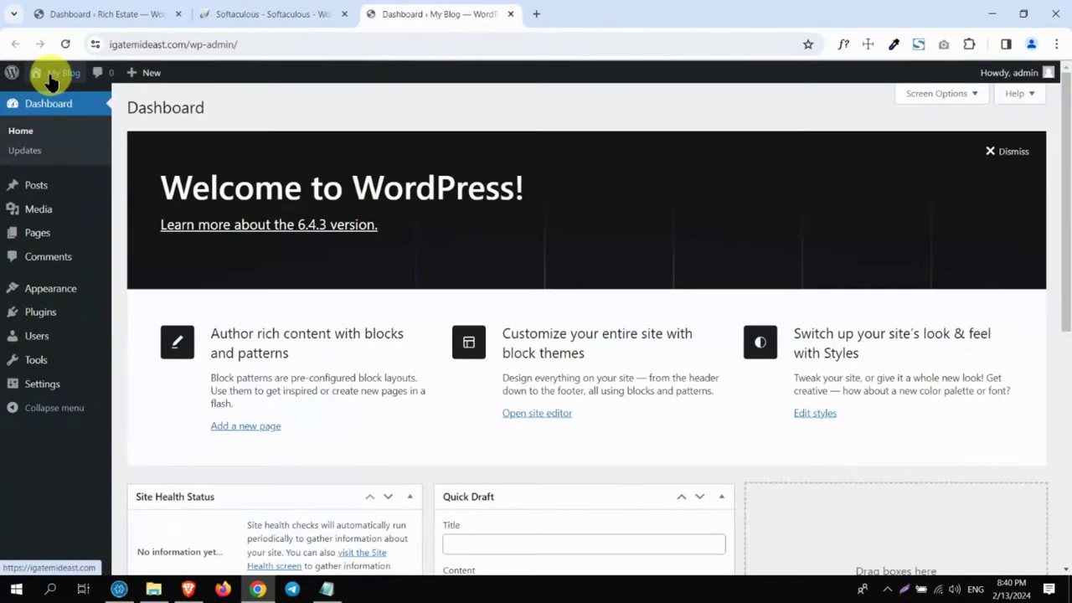
left_click(52, 81)
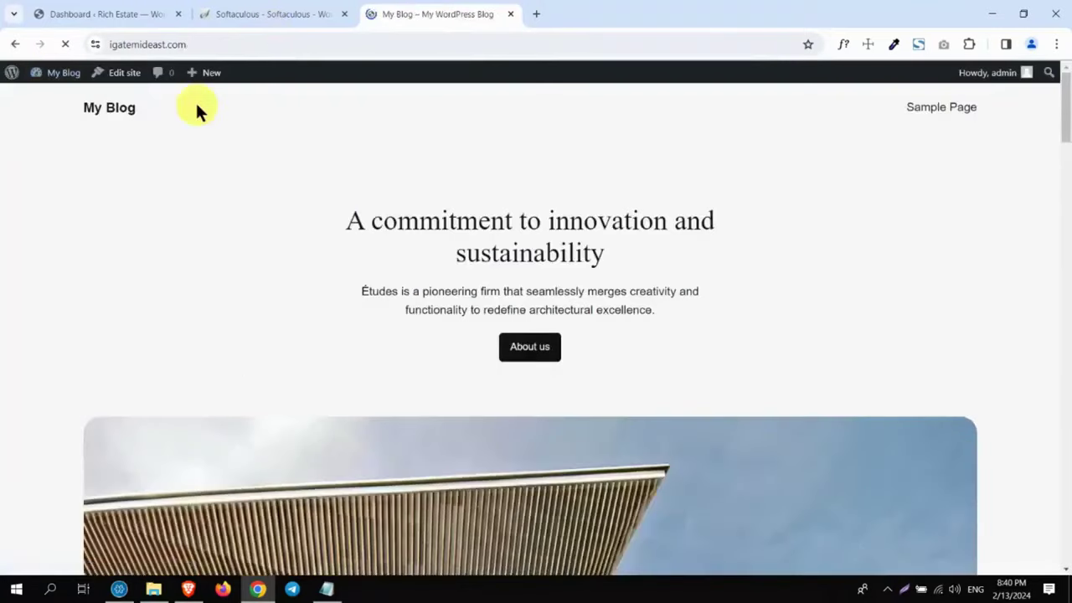
left_click(72, 77)
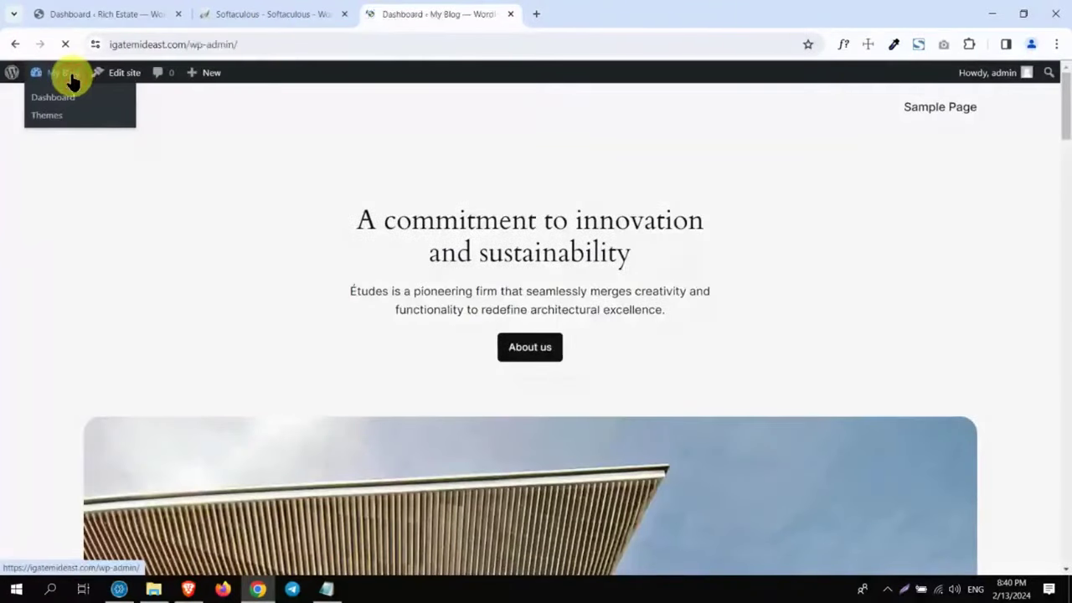
Step: Search Add New Plugins for 'usdraftp', then install and activate UpdraftPlus
left_click(43, 316)
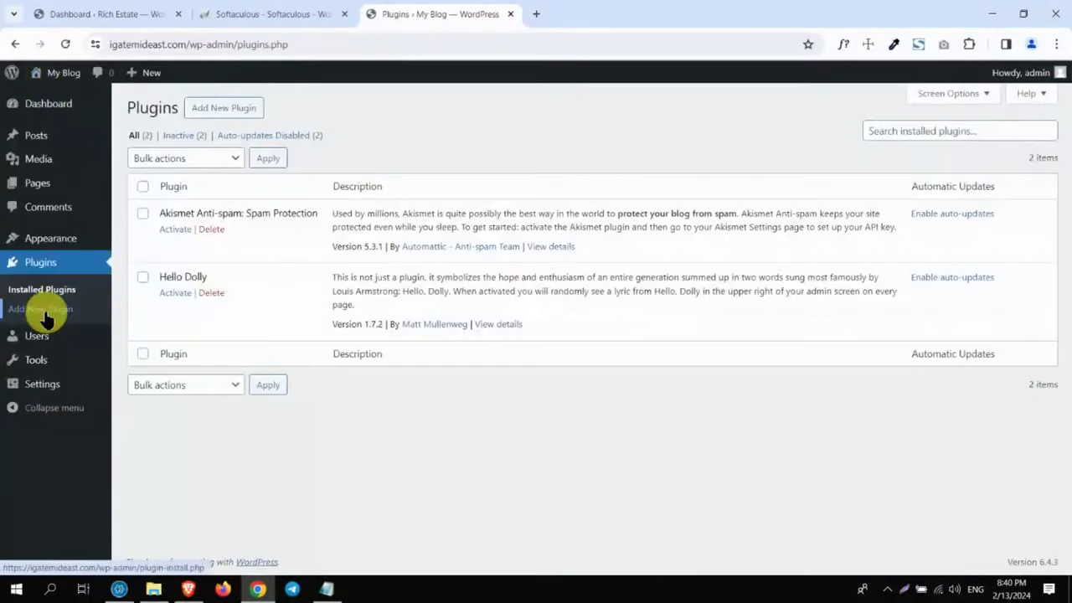
left_click(228, 115)
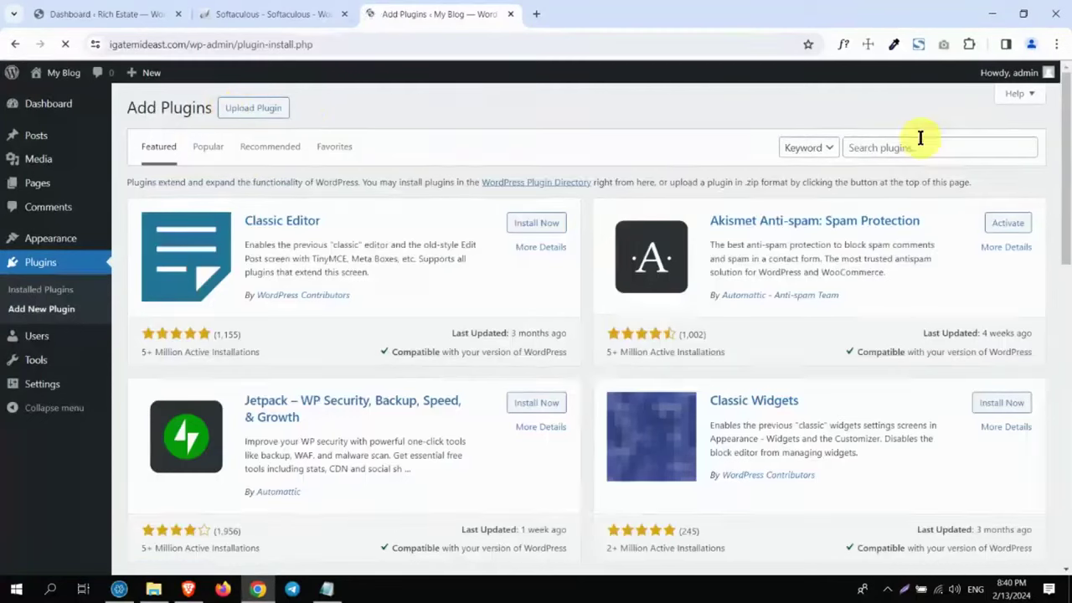
left_click(870, 151)
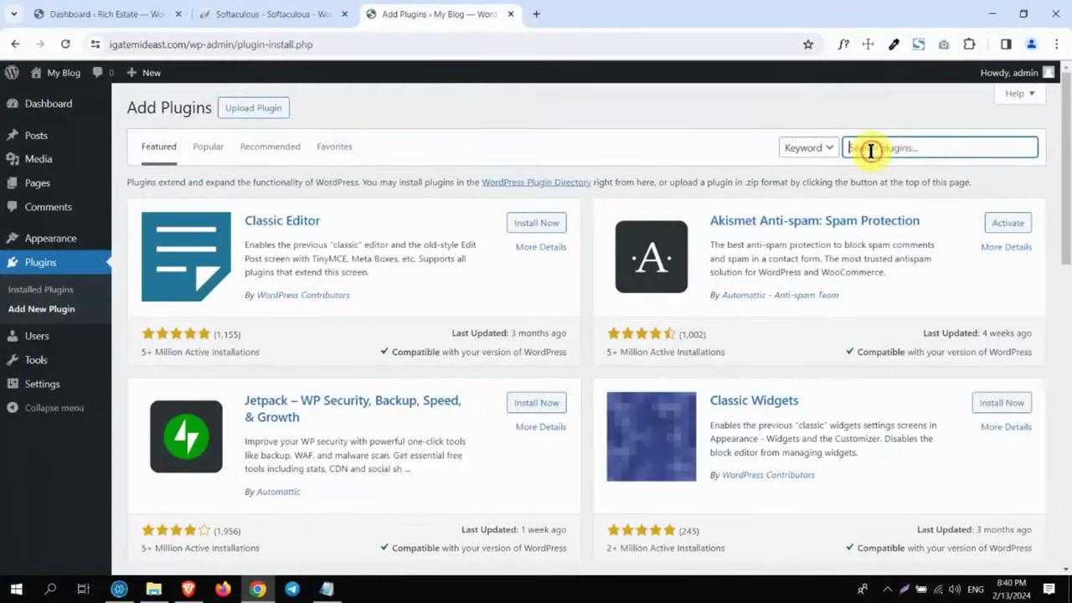
type("us")
type("draftp")
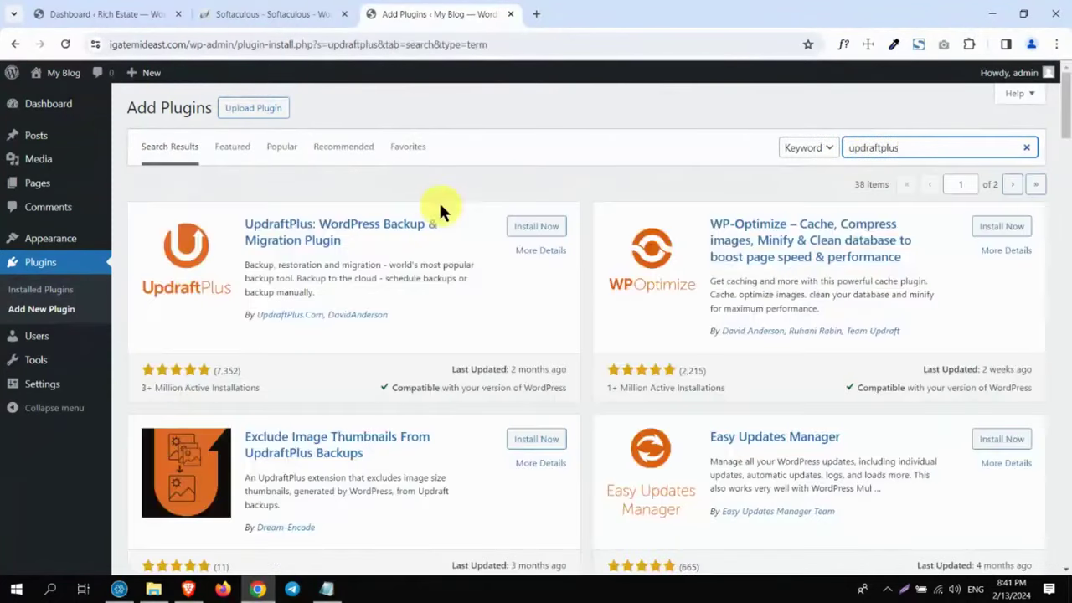
left_click(536, 227)
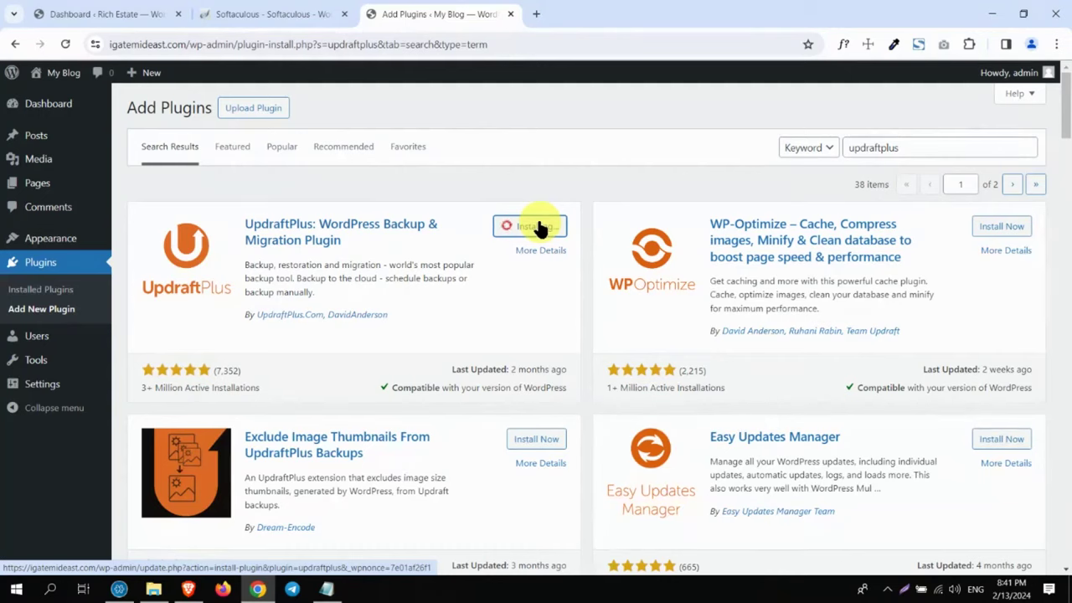
left_click(540, 227)
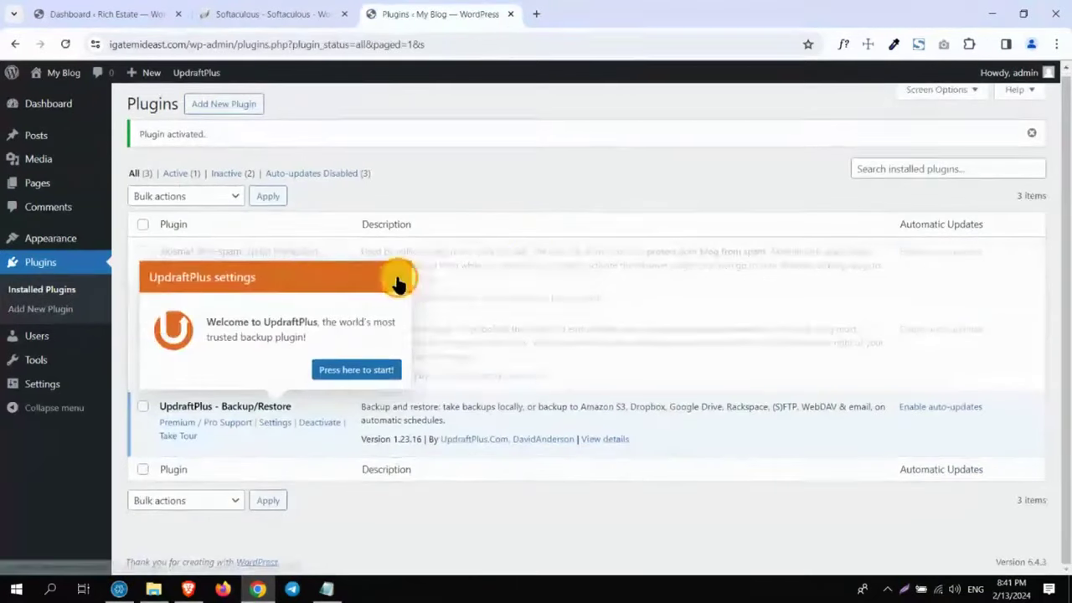
Step: Dismiss the UpdraftPlus welcome message and go to Settings > UpdraftPlus Backups
left_click(400, 283)
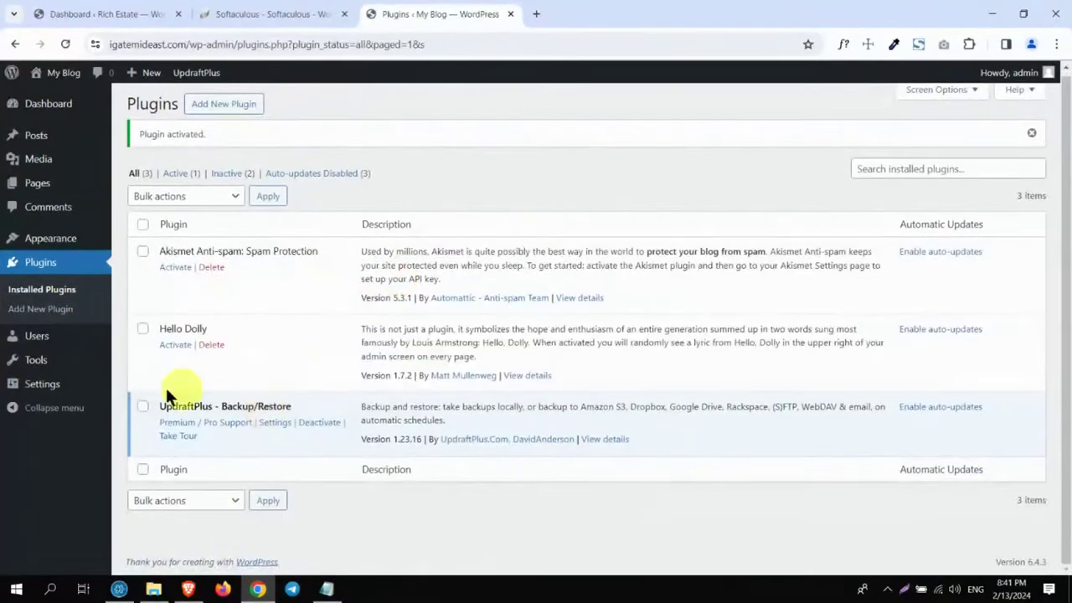
mouse_move(50, 385)
left_click(152, 506)
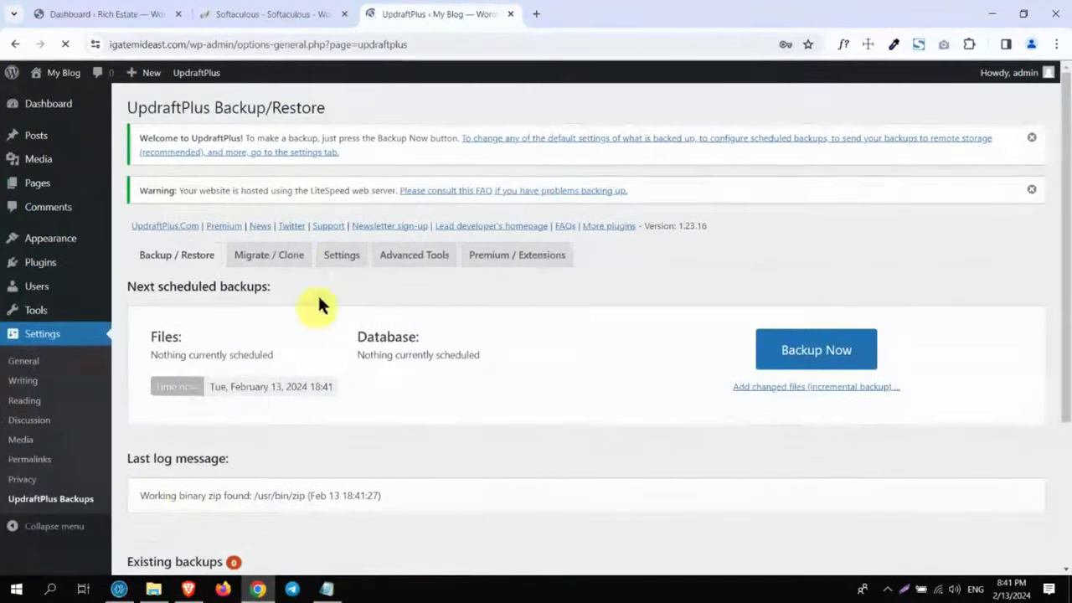
Step: Pick Google Drive as UpdraftPlus remote storage, save the settings, and start signing in with Google
left_click(335, 256)
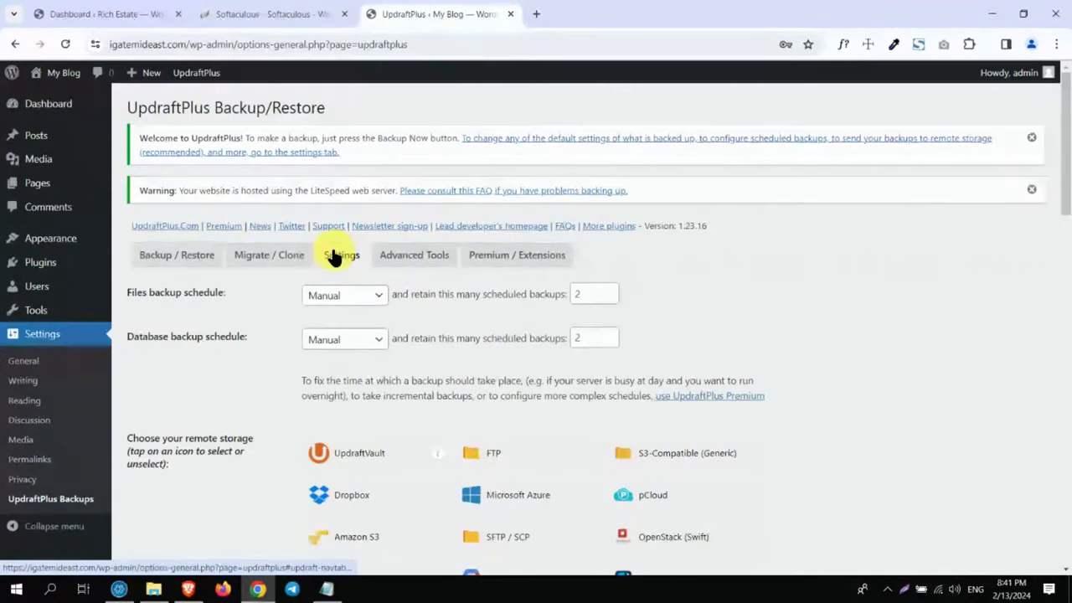
left_click_drag(1066, 160, 1057, 223)
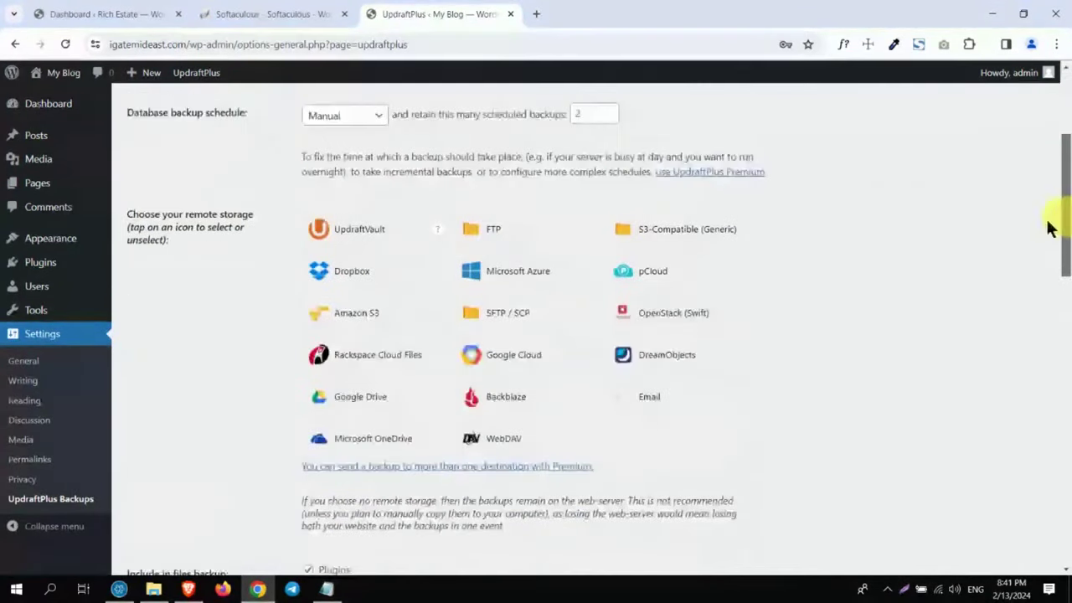
left_click(352, 400)
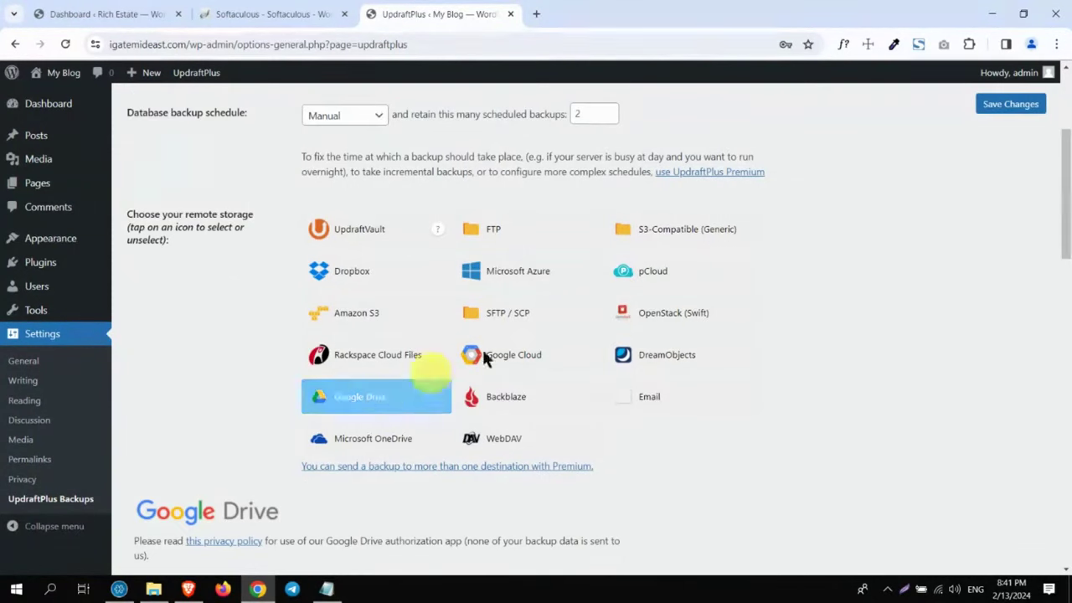
left_click(996, 105)
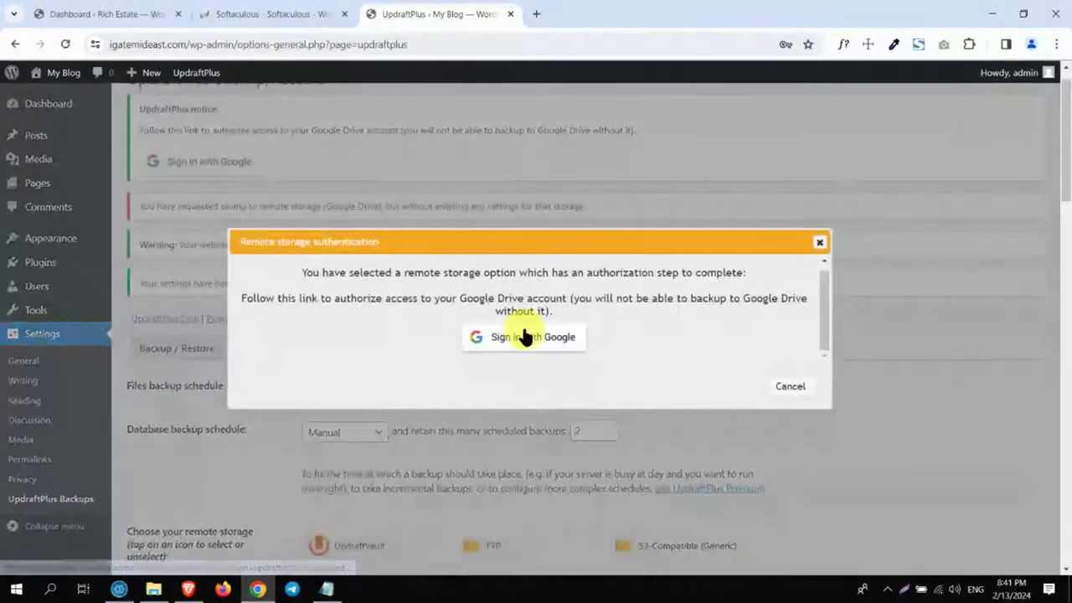
left_click(515, 338)
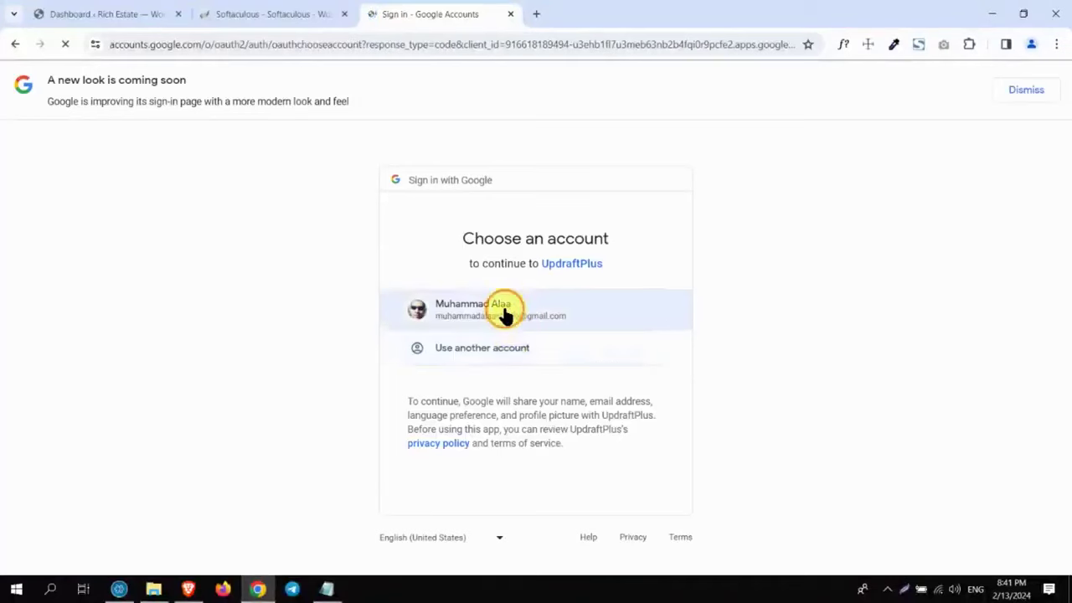
Step: Choose the Google account, allow UpdraftPlus access, and complete the Google Drive setup
left_click(505, 312)
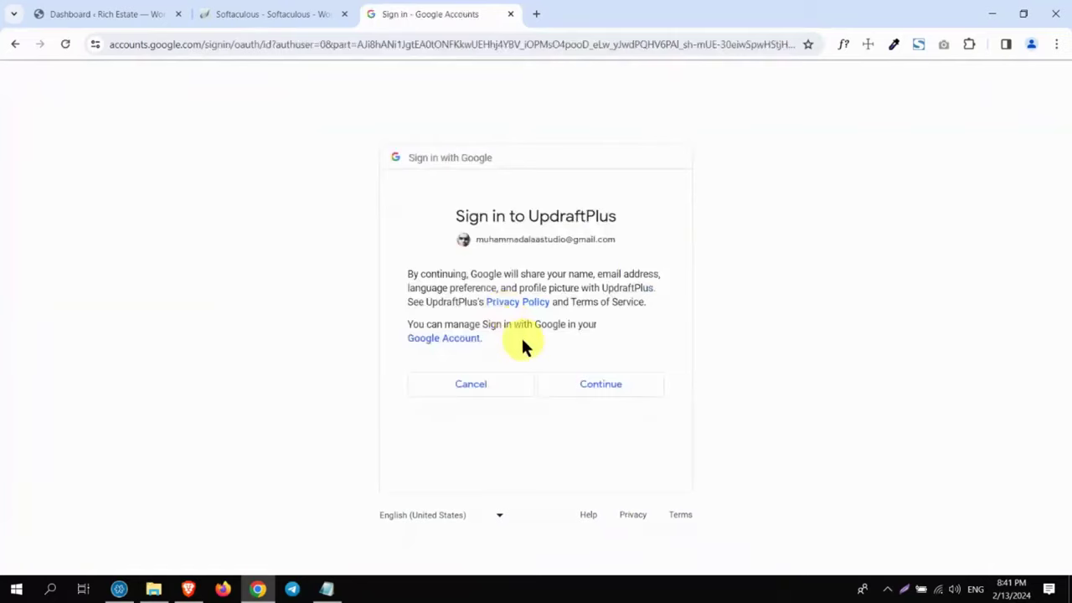
left_click(590, 388)
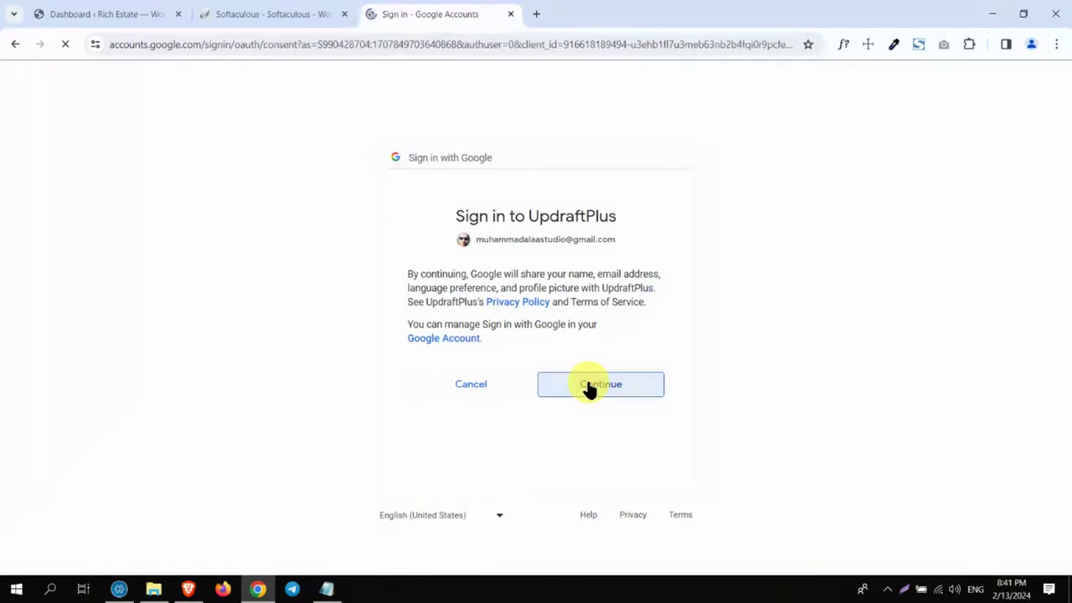
left_click_drag(1061, 148, 1061, 263)
left_click(585, 474)
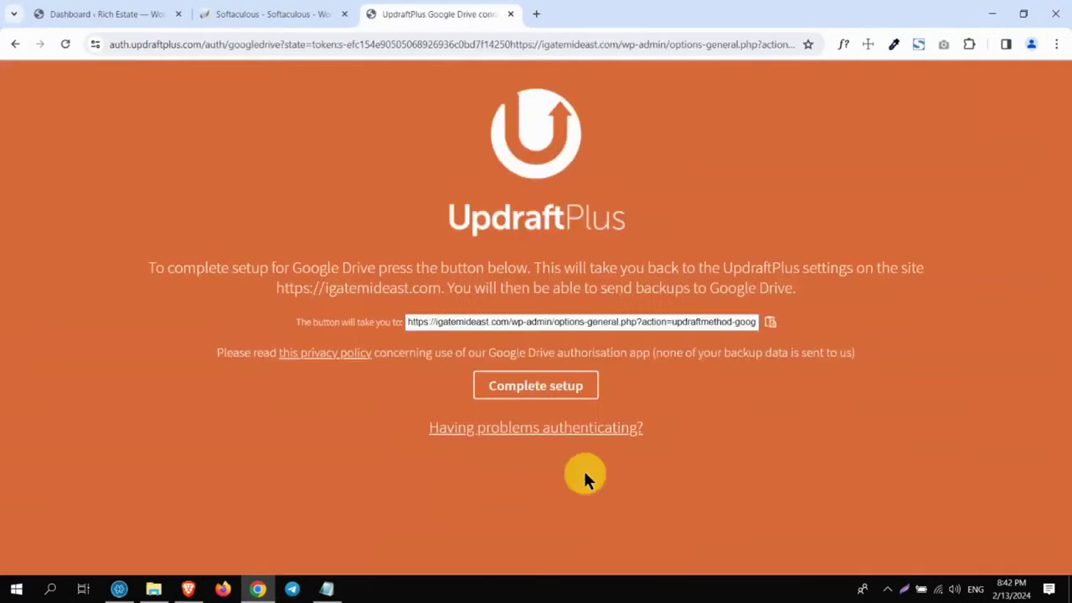
left_click(556, 392)
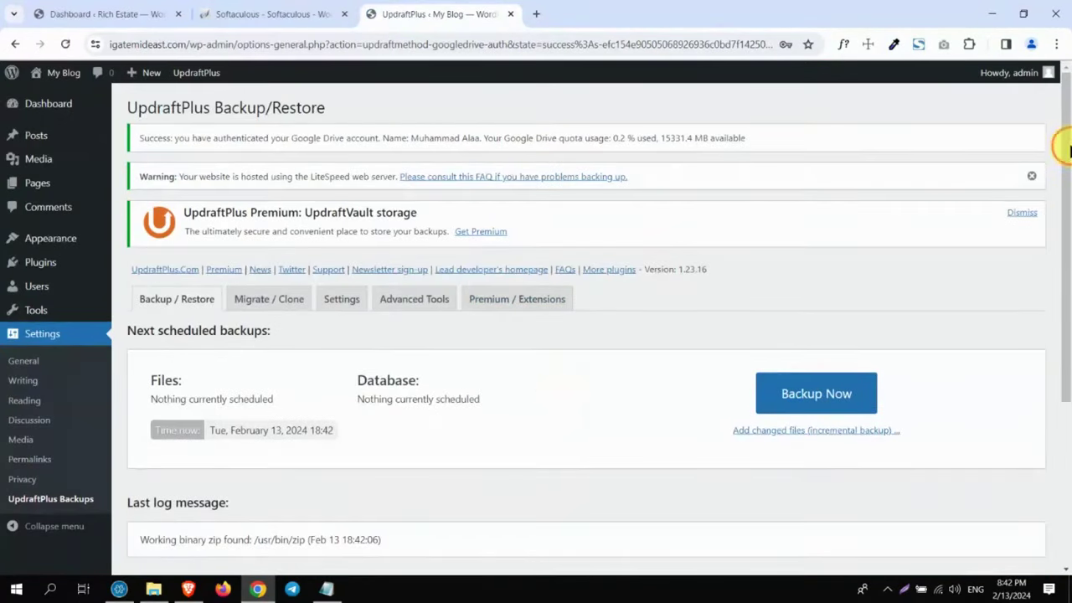
Step: Rescan remote storage for existing backups and confirm the warning
left_click_drag(1065, 147, 1065, 342)
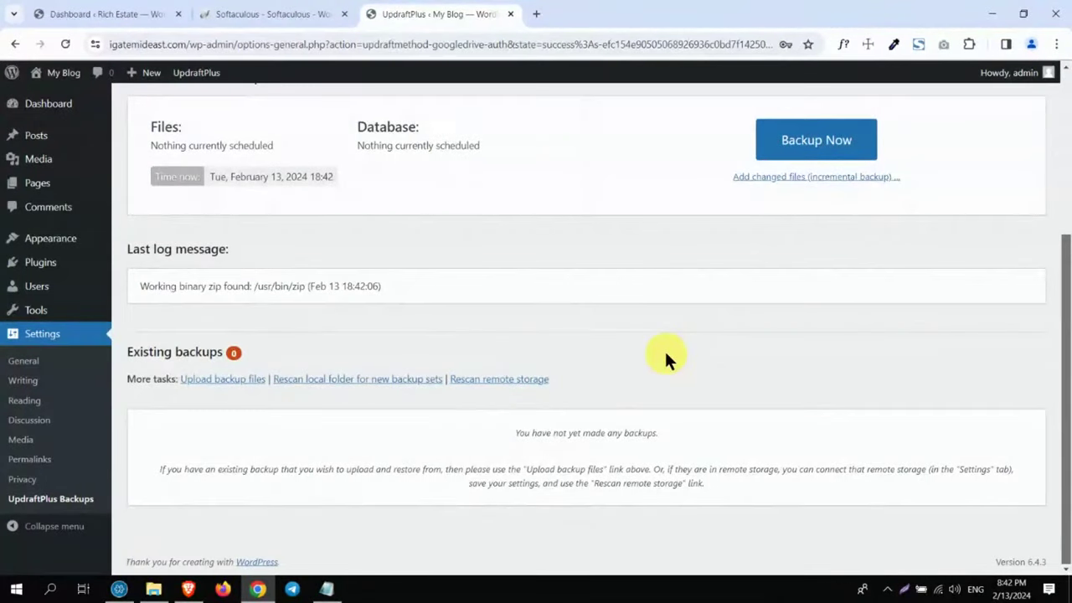
left_click(495, 386)
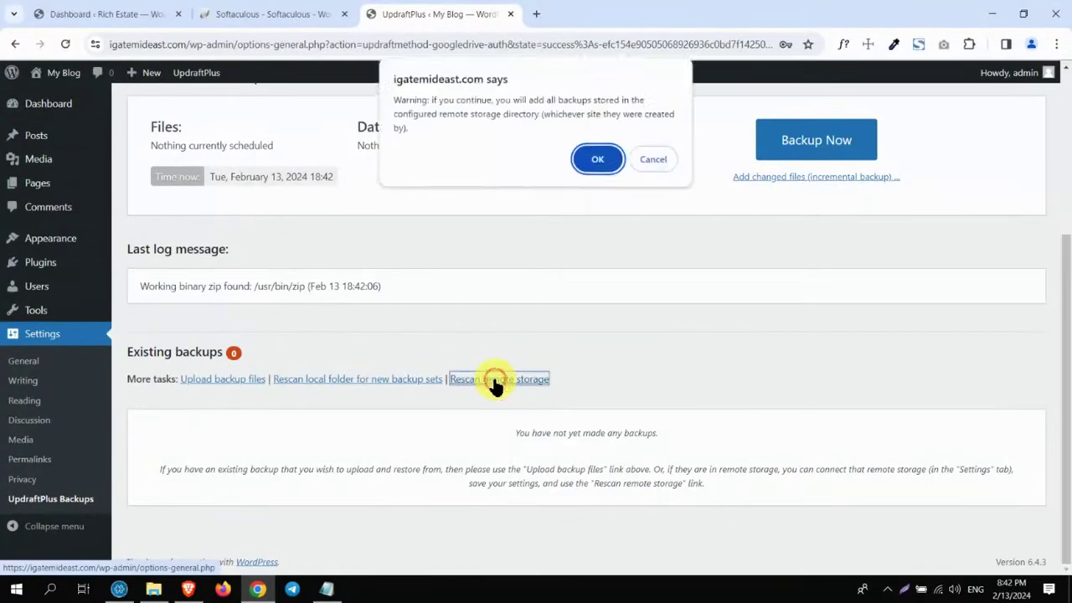
left_click(592, 160)
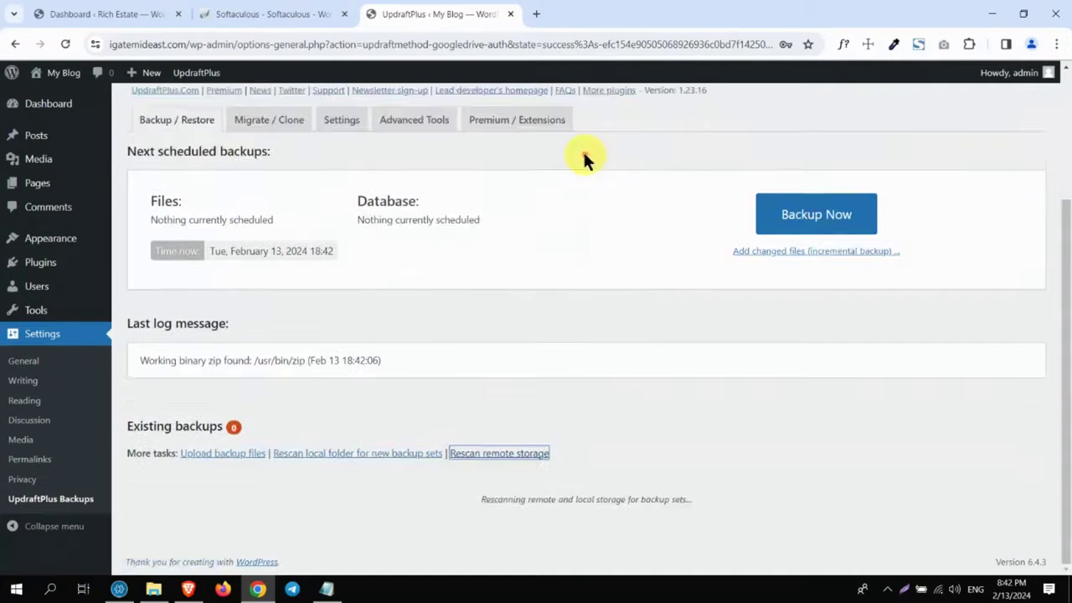
Step: Highlight the found backup's date and time, Feb 13, 2024 18:39
left_click_drag(1059, 210, 1066, 280)
left_click(215, 475)
left_click_drag(219, 475, 189, 476)
left_click(273, 477)
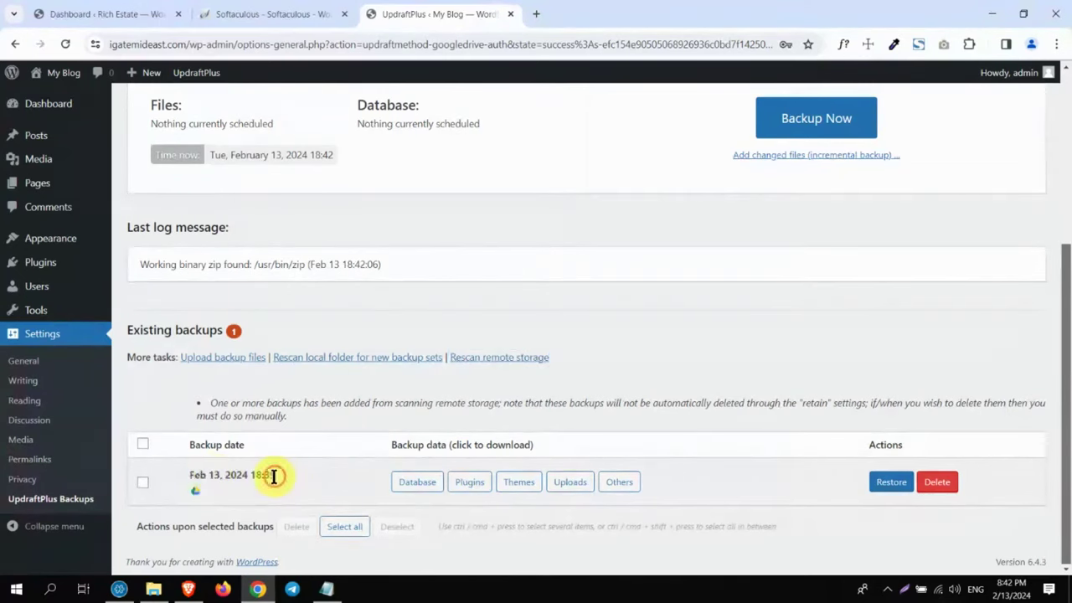
left_click_drag(269, 477, 252, 479)
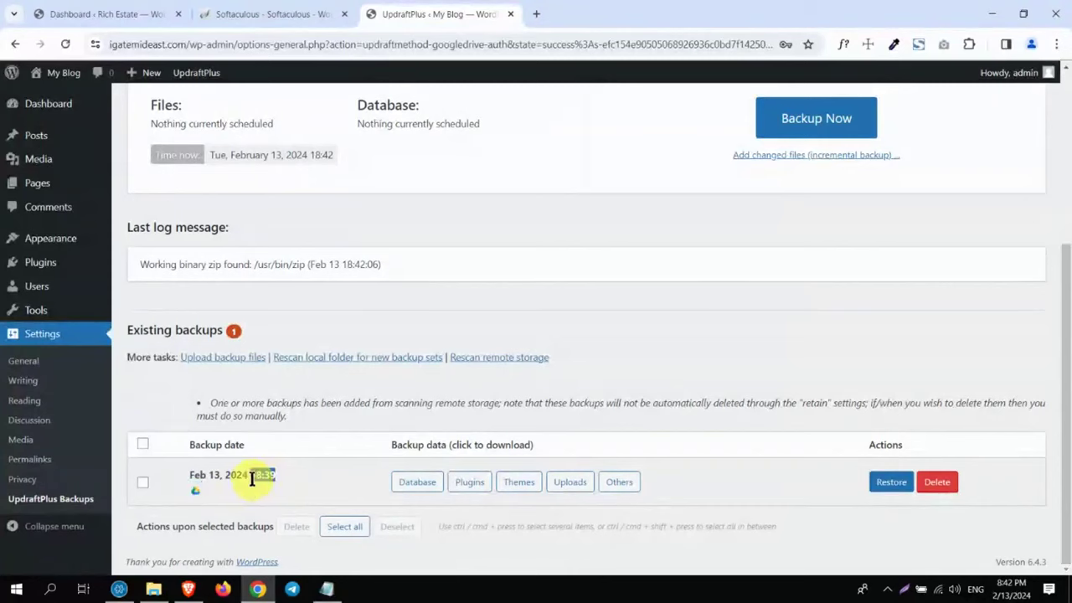
left_click(276, 478)
left_click_drag(266, 476, 181, 474)
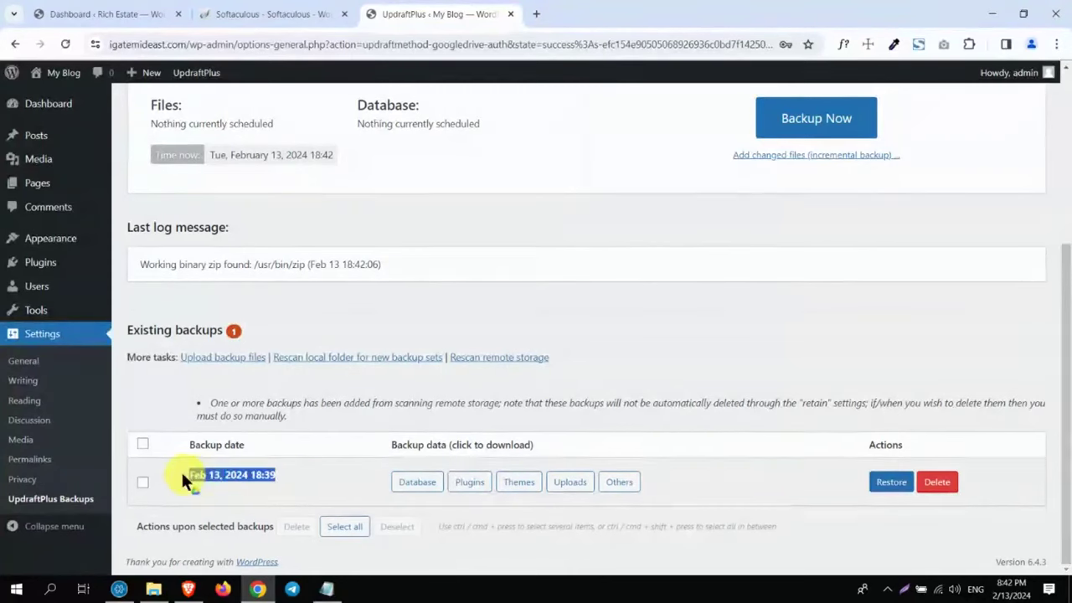
Step: Start restoring the Feb 13, 2024 18:39 backup with Plugins, Themes, Uploads, Others and Database ticked
left_click(890, 483)
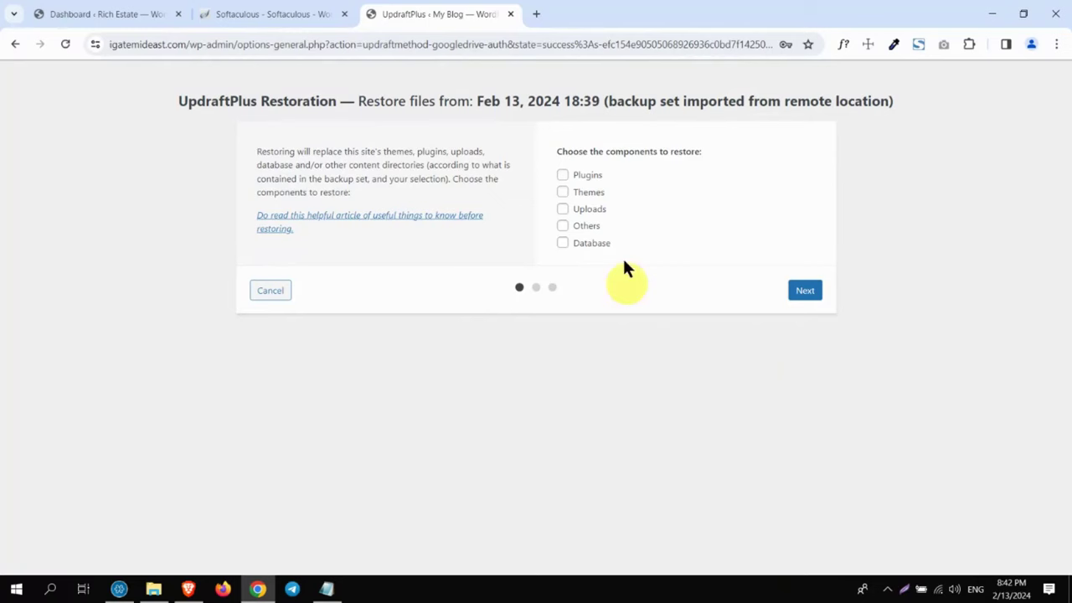
left_click(564, 176)
left_click(562, 194)
left_click(561, 210)
left_click(563, 227)
left_click(561, 243)
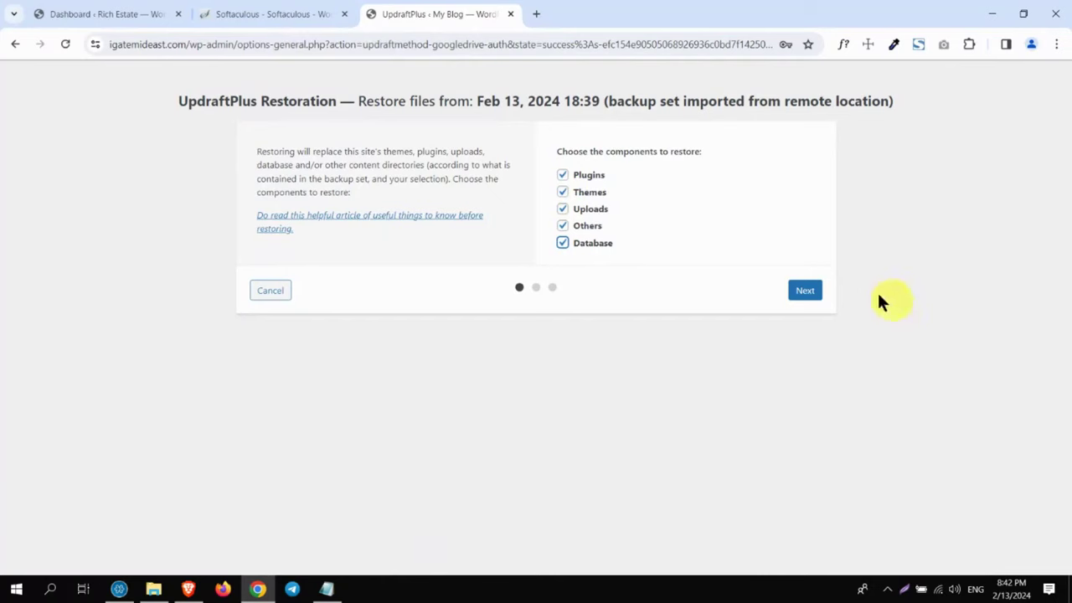
Step: Prepare the backup files, run the restore despite warnings, and return to UpdraftPlus configuration
left_click(803, 290)
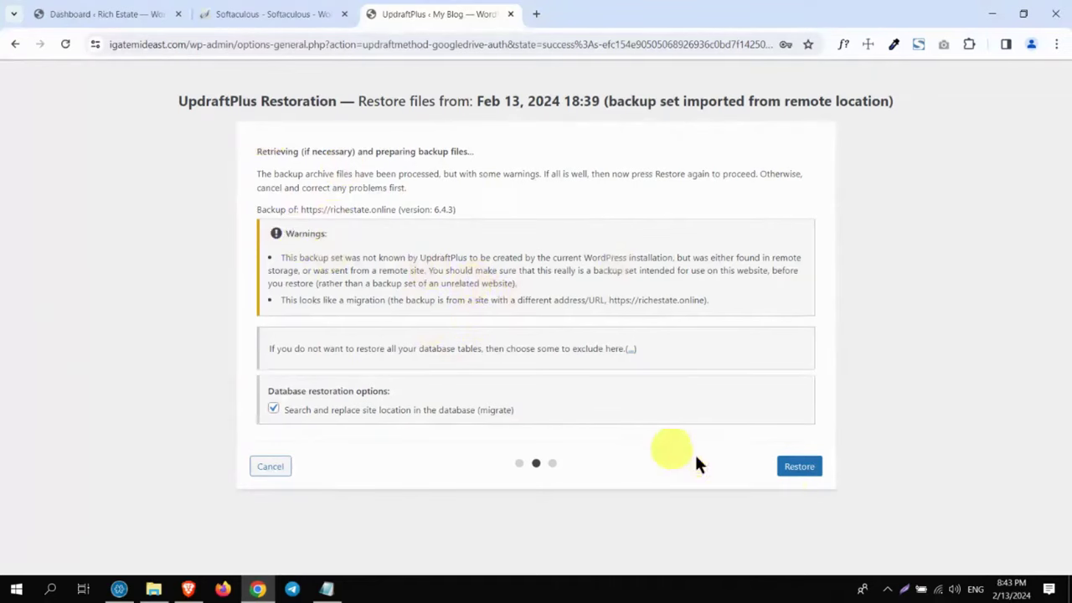
left_click(797, 469)
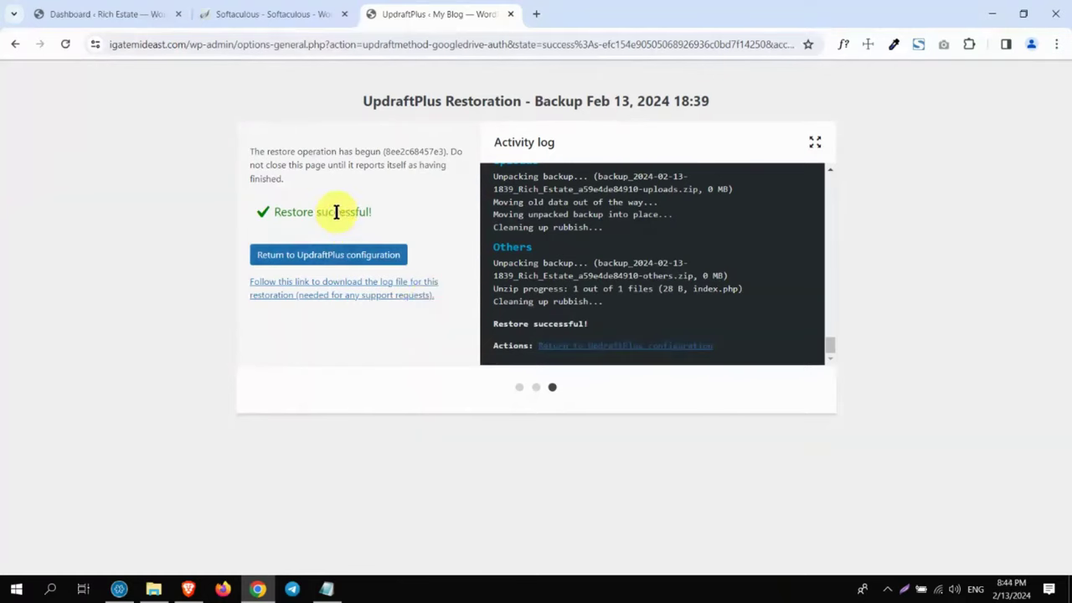
left_click(357, 262)
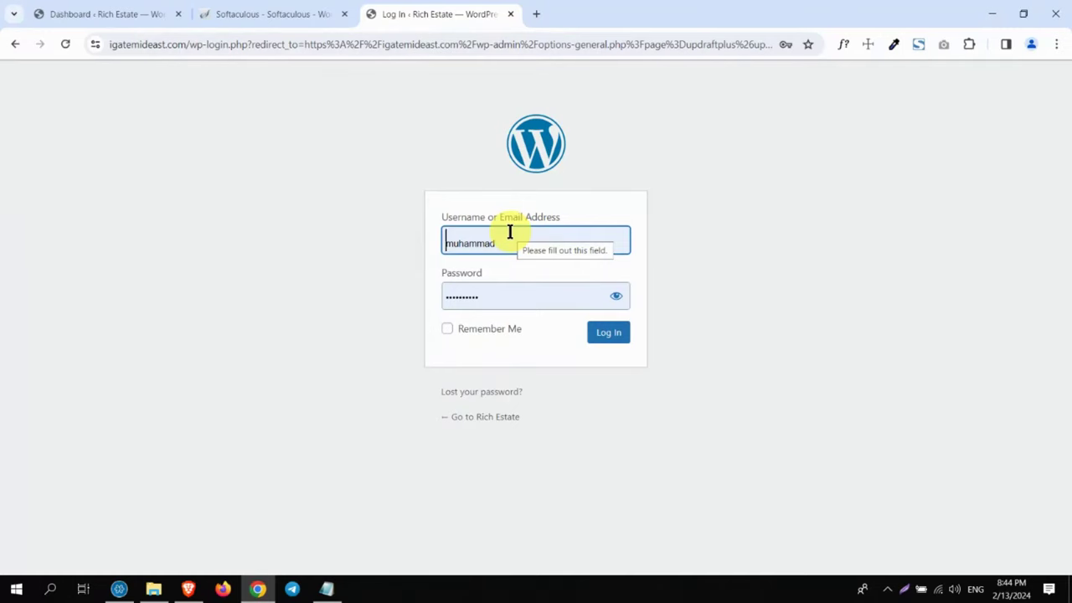
Step: Log in as 'admin' with the account password and view the restored Rich Estate front page
double_click(480, 241)
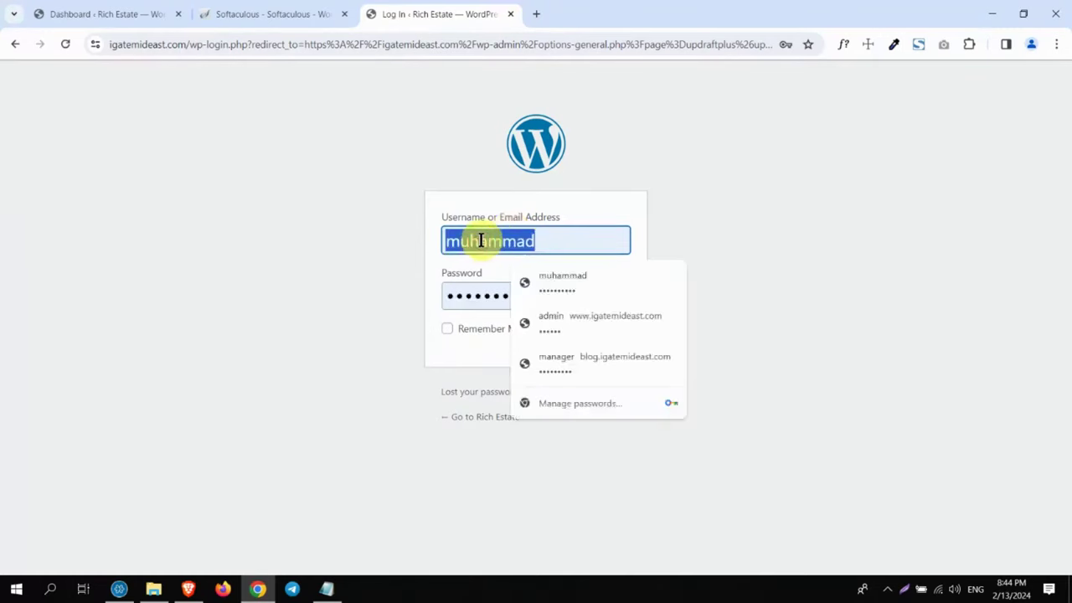
key("Tab")
key("Return")
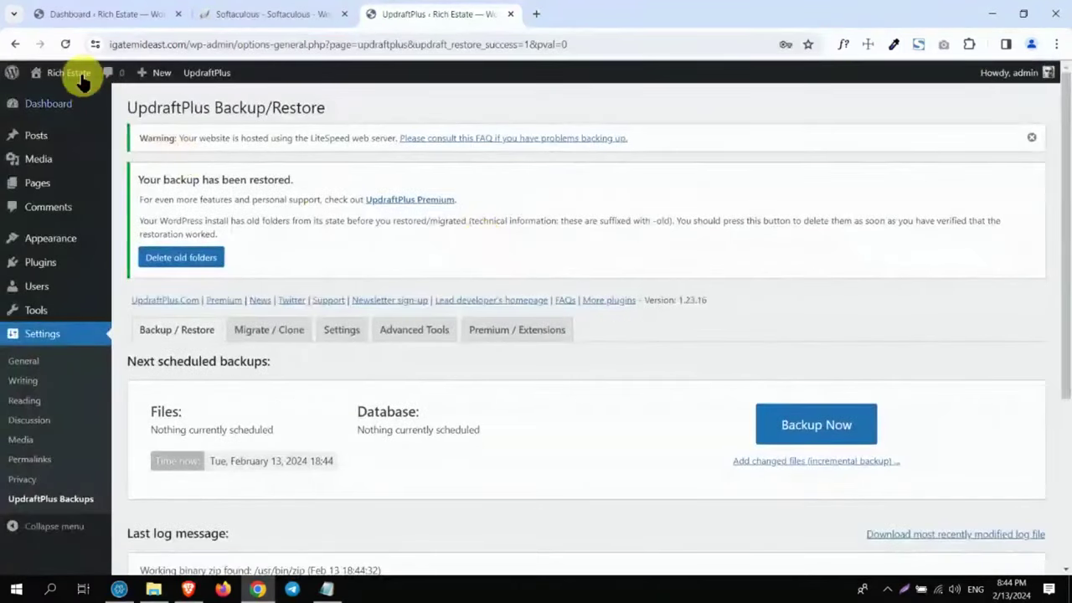
left_click(76, 73)
Step: Highlight the Rich Estate title and site address, check the dashboard and front page, then close it
left_click_drag(157, 109, 79, 102)
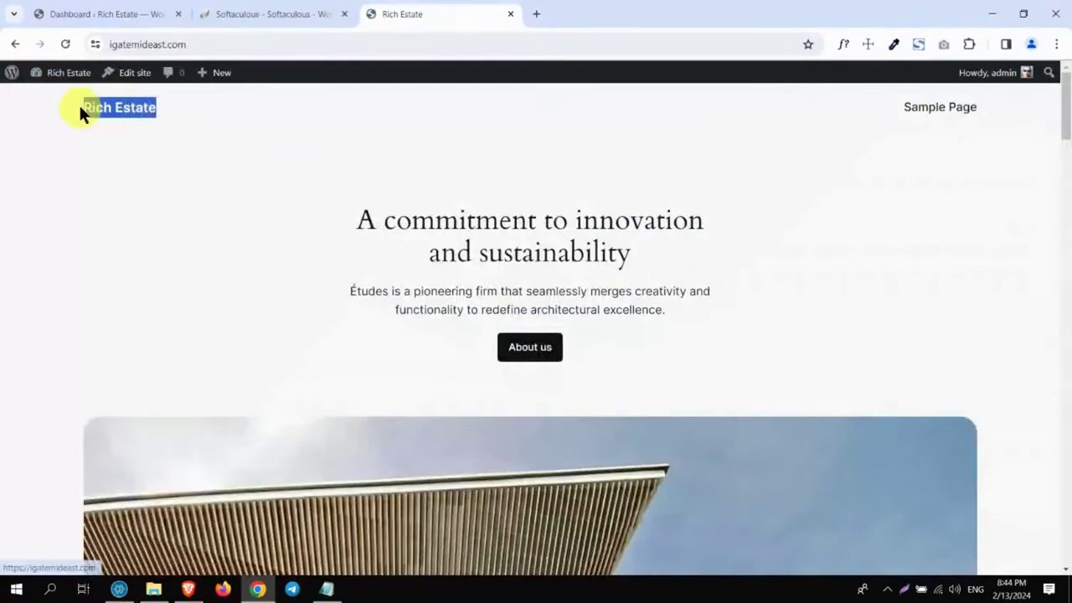
left_click(159, 44)
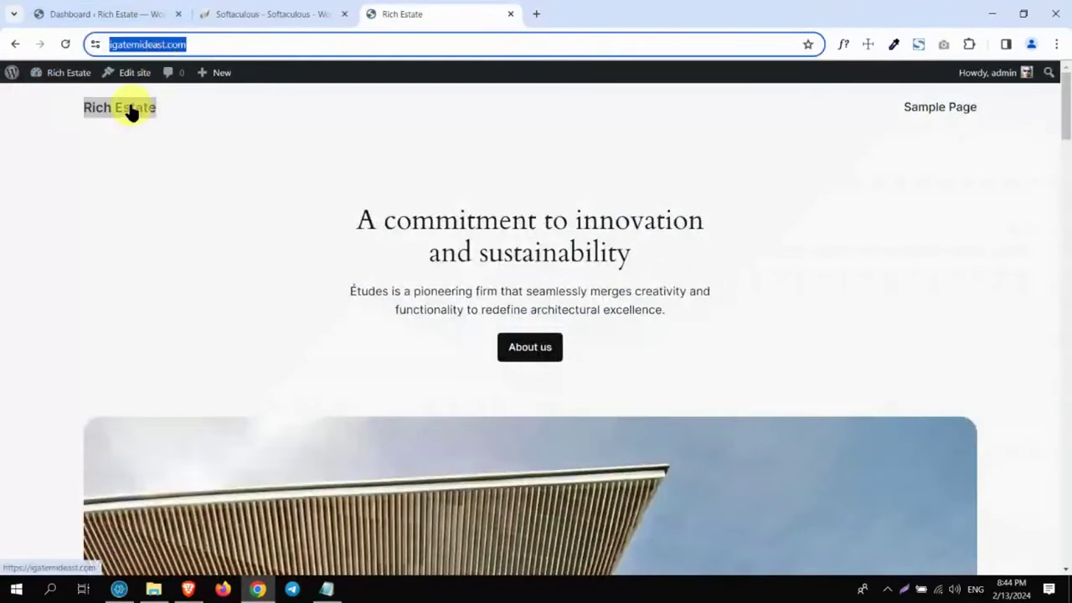
left_click(62, 74)
left_click(63, 73)
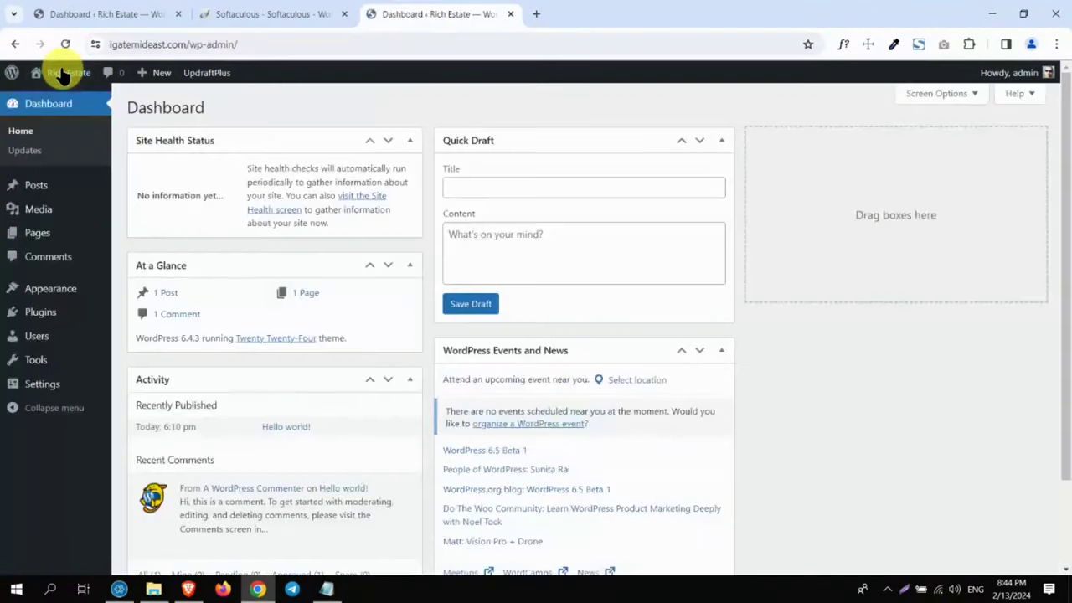
mouse_move(62, 74)
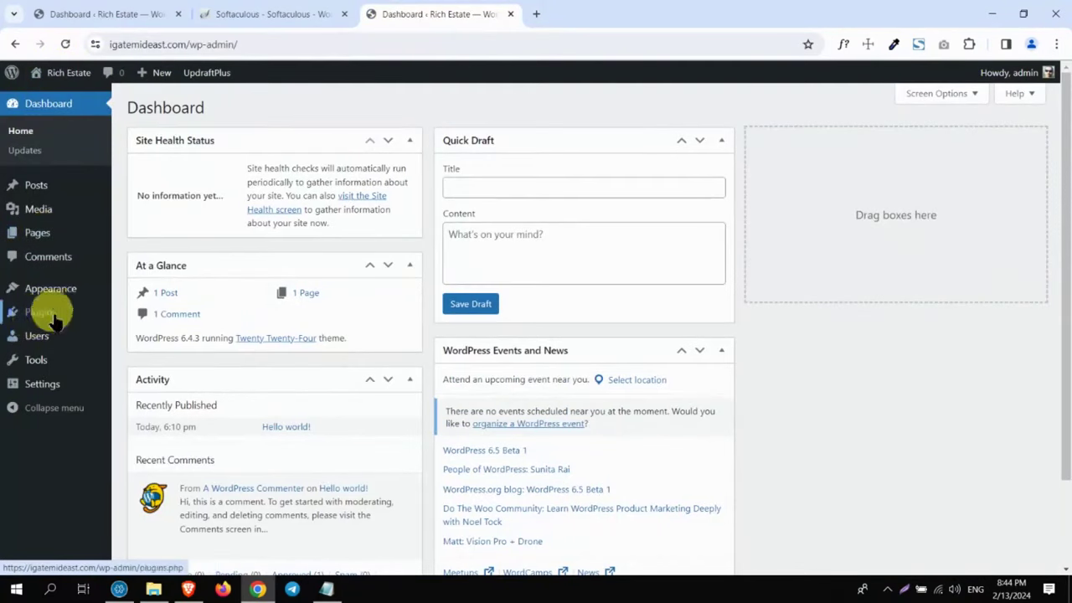
left_click(59, 72)
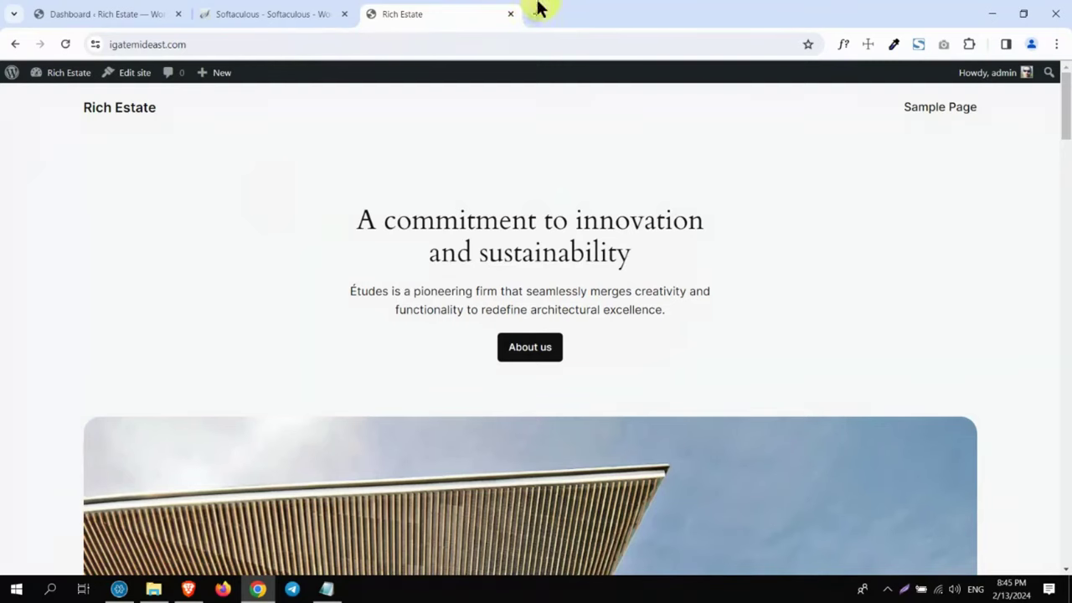
left_click(512, 14)
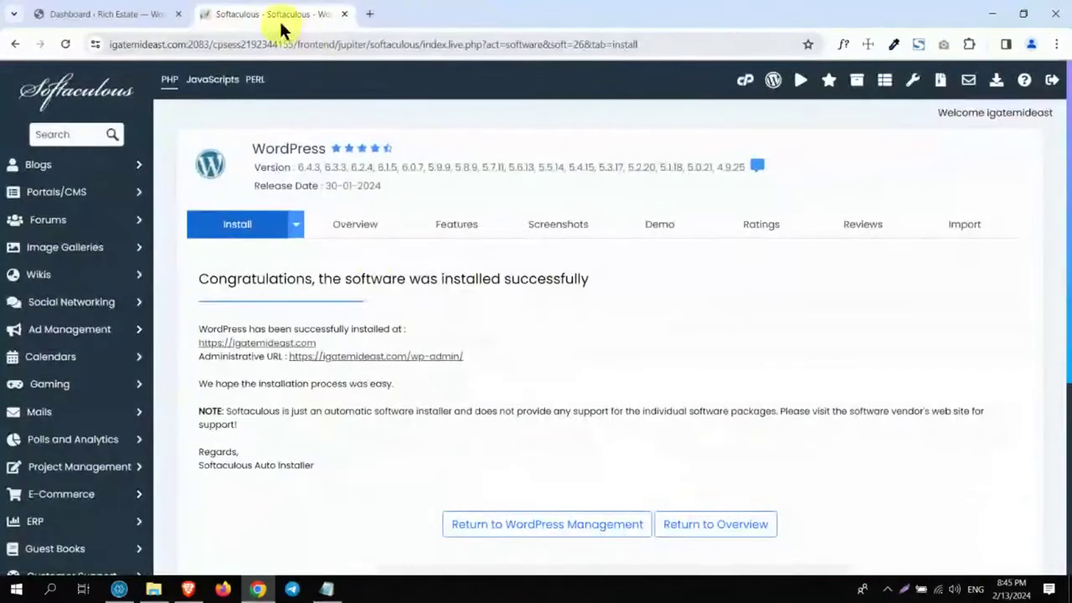
Step: From the install-success page, enter the admin area and go to Settings > UpdraftPlus Backups
left_click(372, 356)
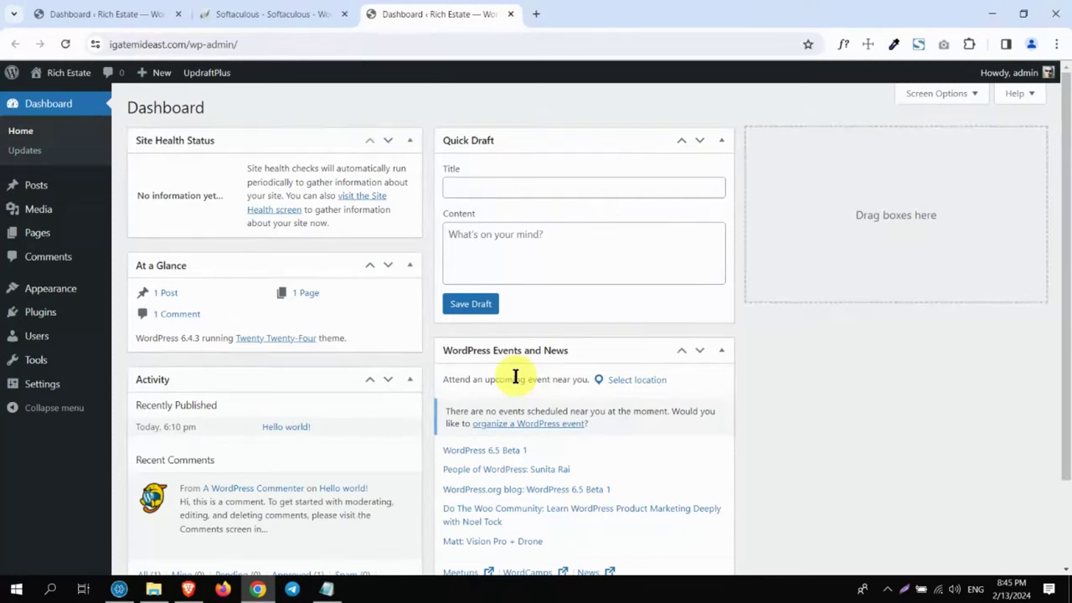
mouse_move(52, 378)
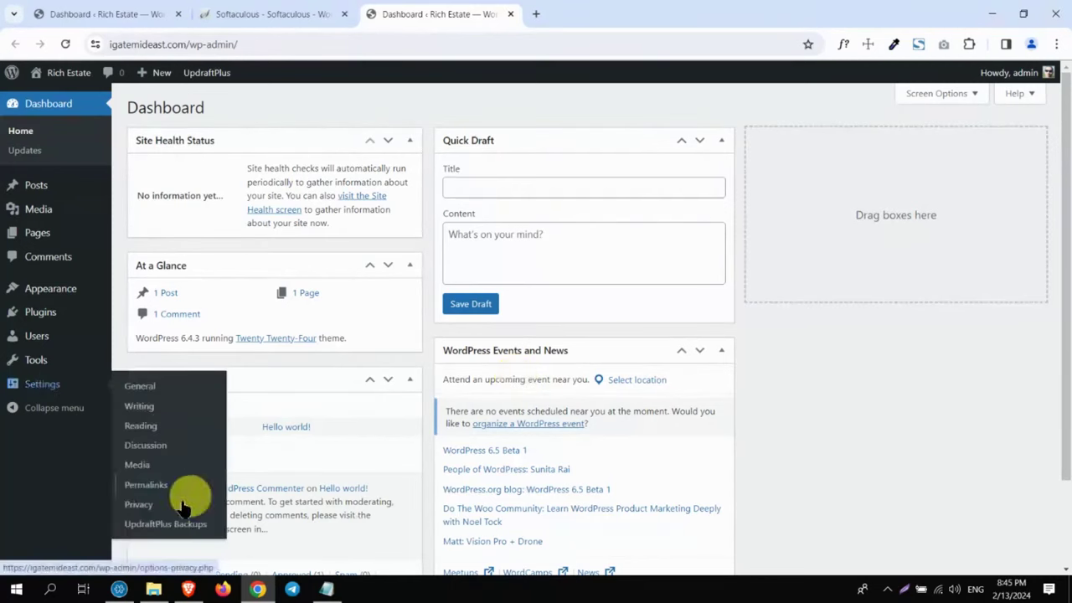
left_click(151, 524)
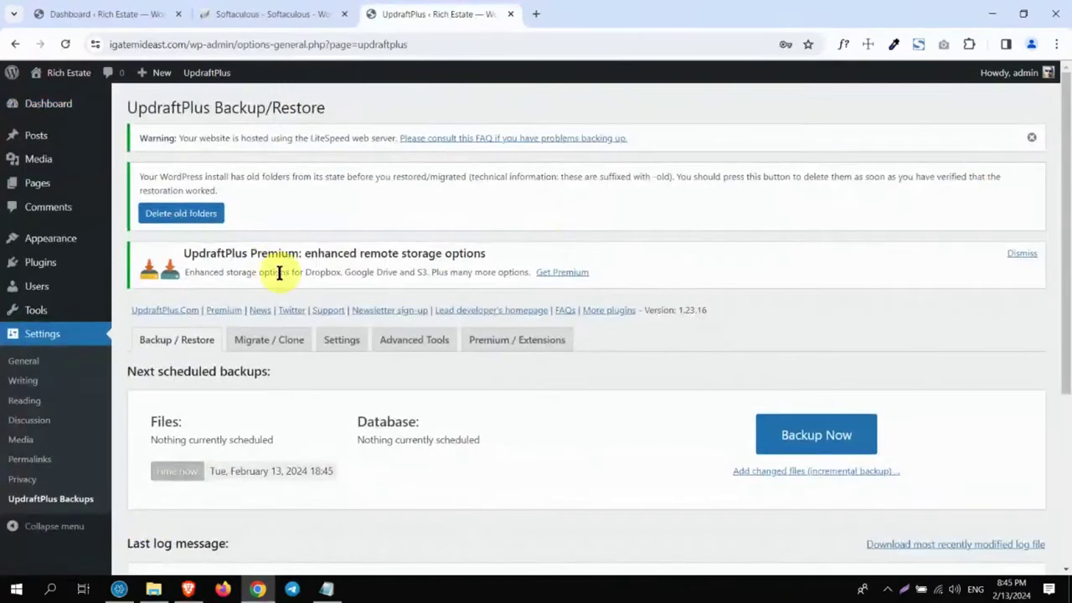
Step: On the UpdraftPlus Settings tab, remove the saved Google Drive authorization
left_click(339, 339)
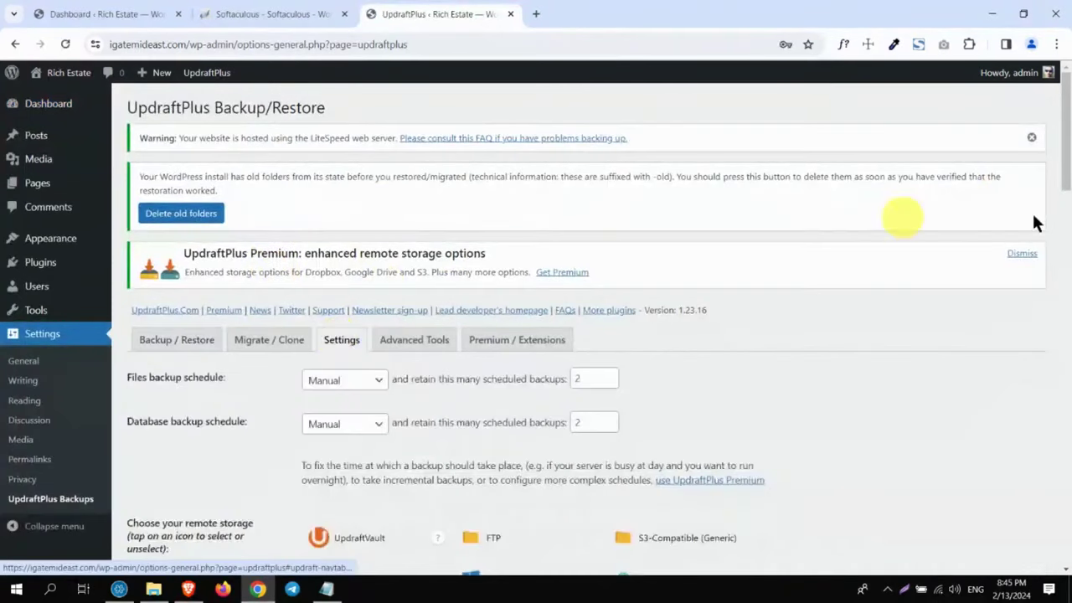
left_click_drag(1068, 124, 1068, 260)
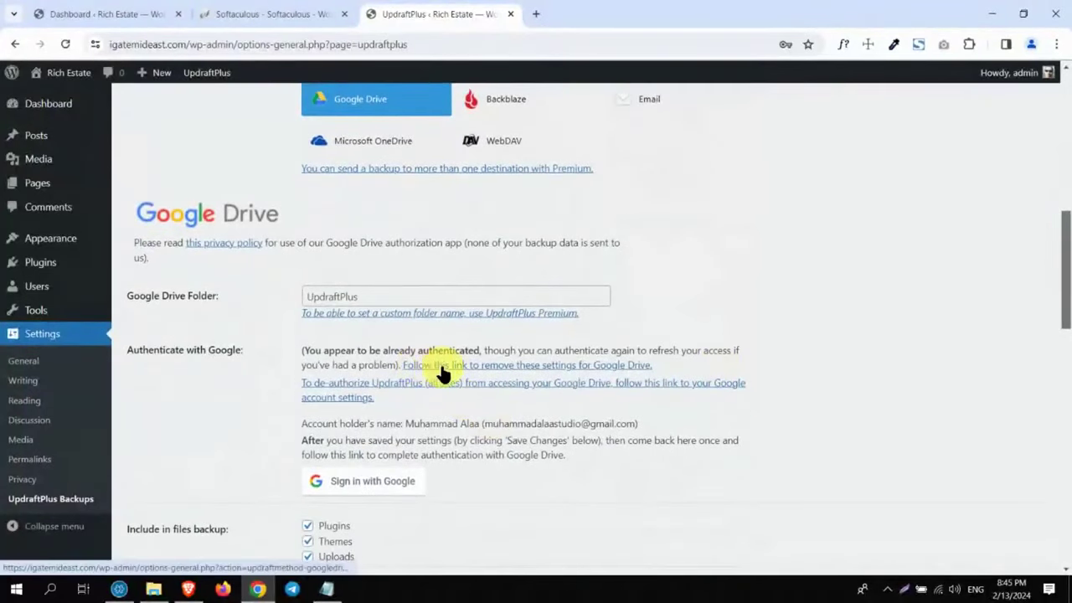
left_click(563, 368)
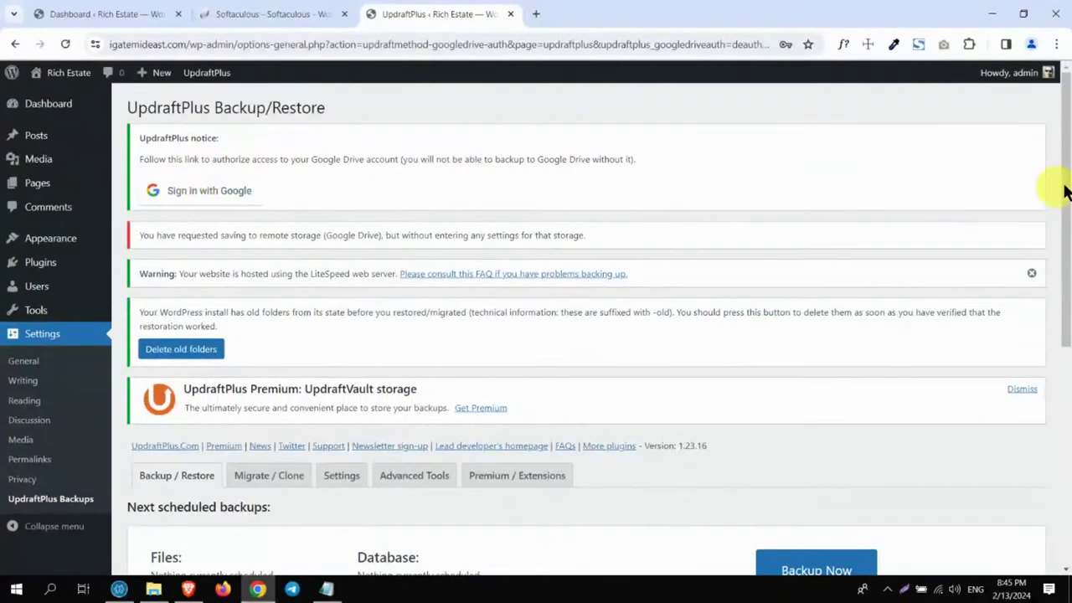
left_click_drag(1065, 133, 1041, 42)
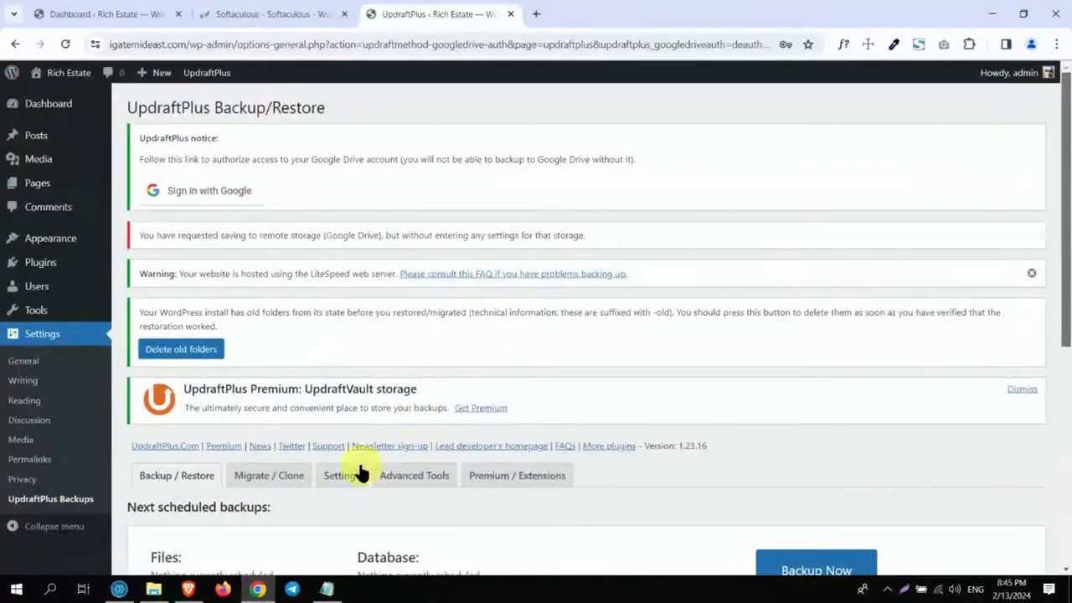
Step: Reopen the Settings tab and scroll through the schedule and remote storage options
left_click(334, 477)
left_click_drag(1065, 206, 1055, 297)
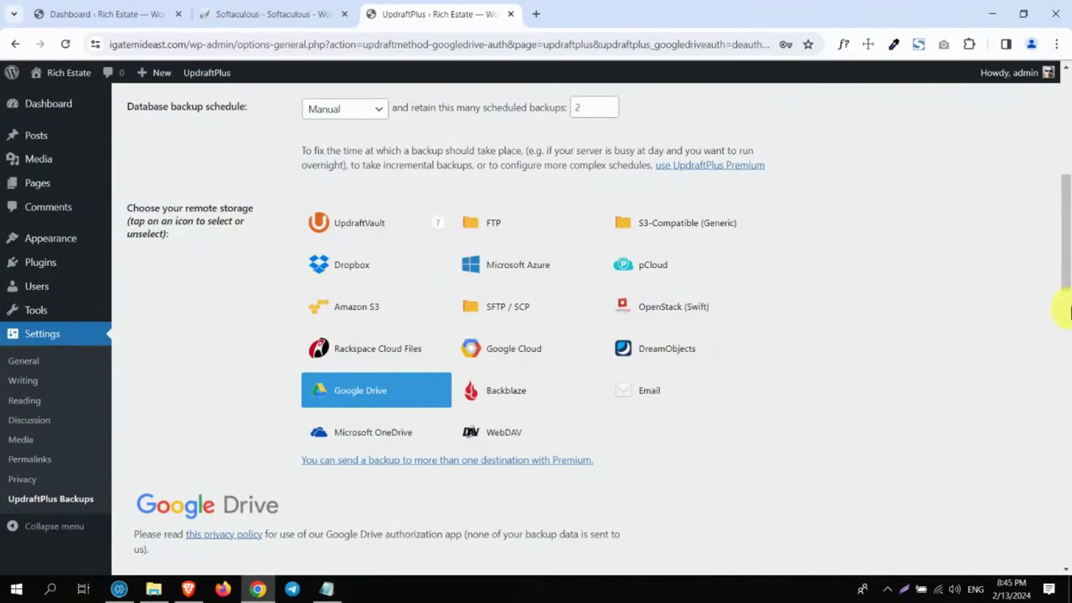
scroll(1067, 312, "down", 5)
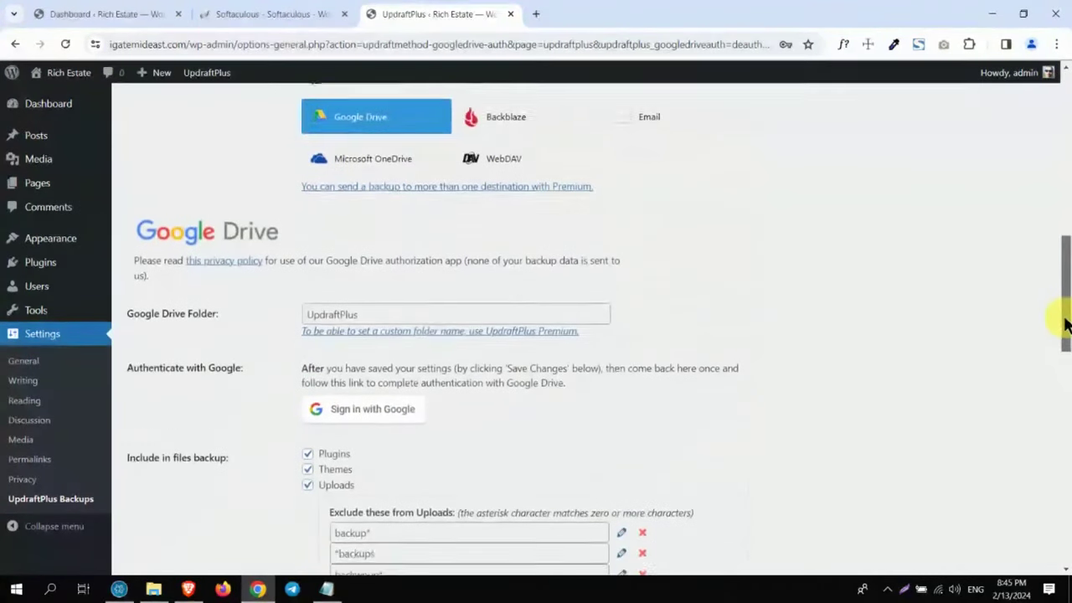
scroll(1066, 330, "down", 1)
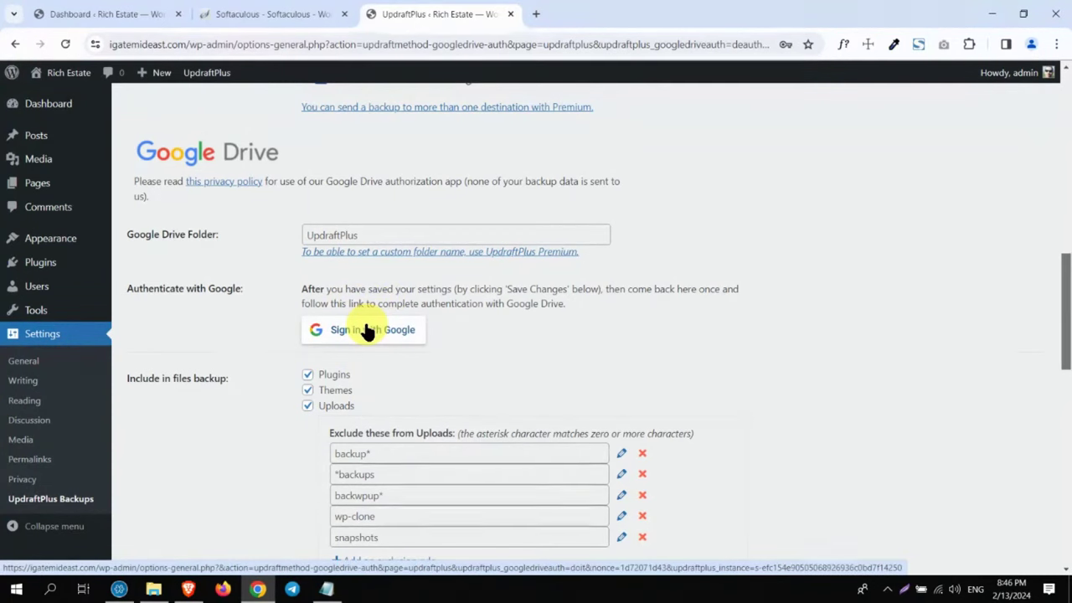
left_click_drag(1061, 355, 1059, 221)
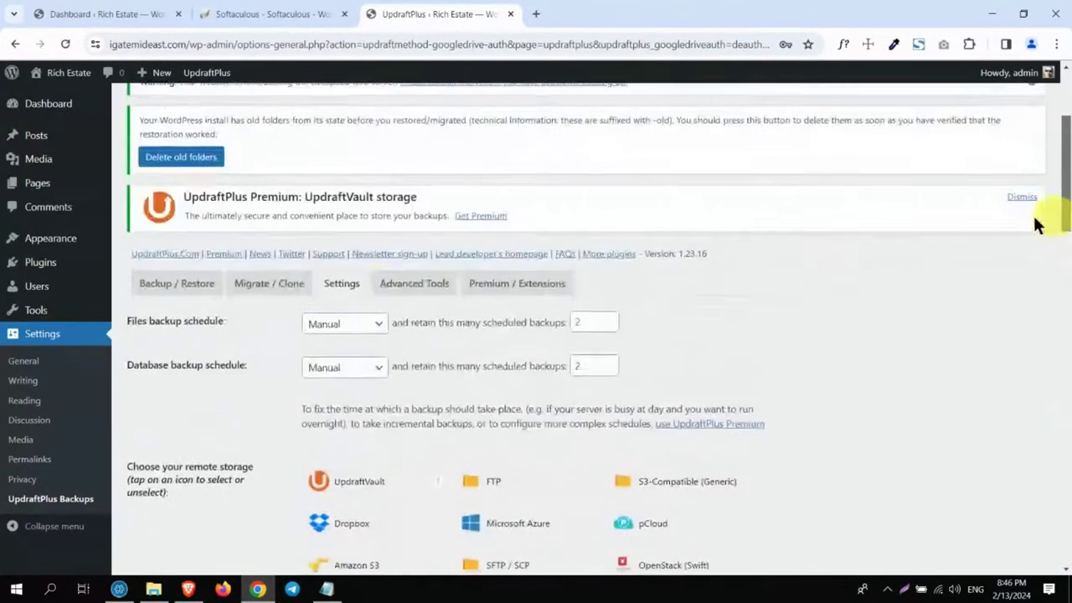
Step: On Backup / Restore, cancel a Backup Now dialog and scroll to the Feb 13 existing backup
left_click(179, 283)
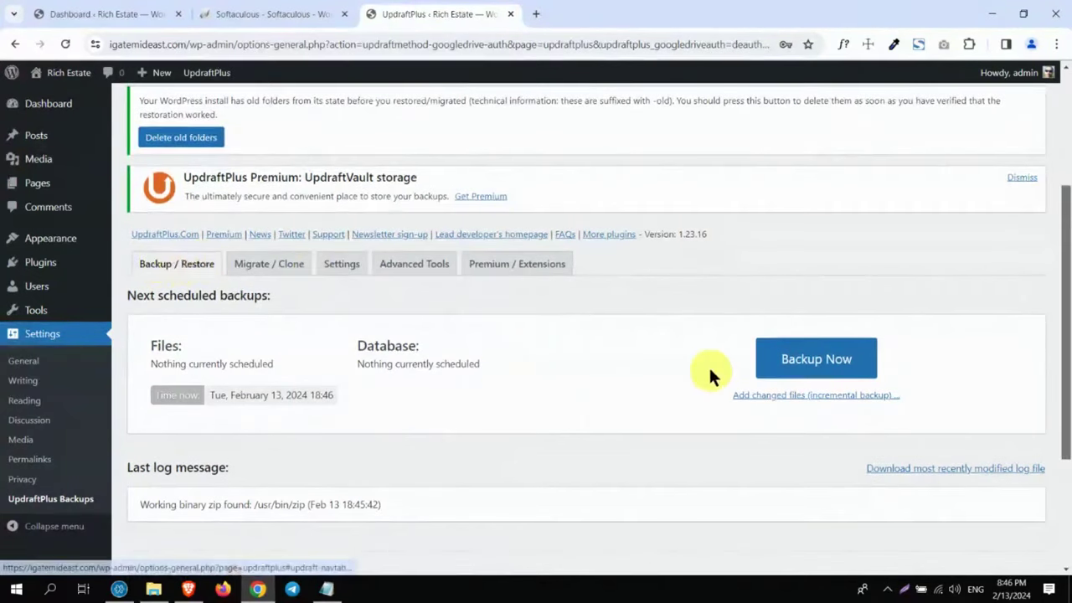
left_click(799, 358)
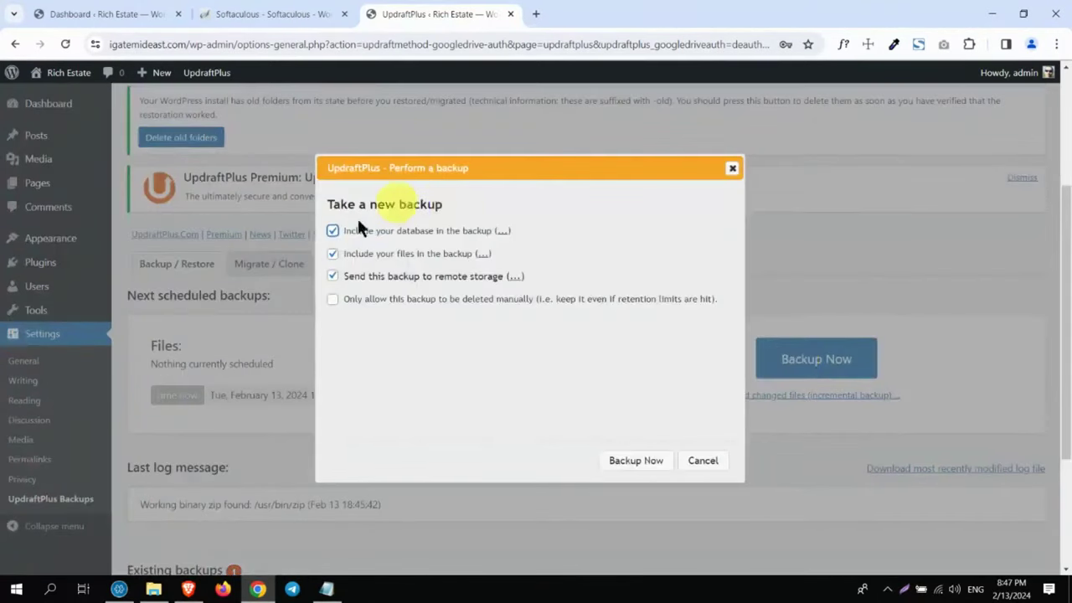
left_click(705, 461)
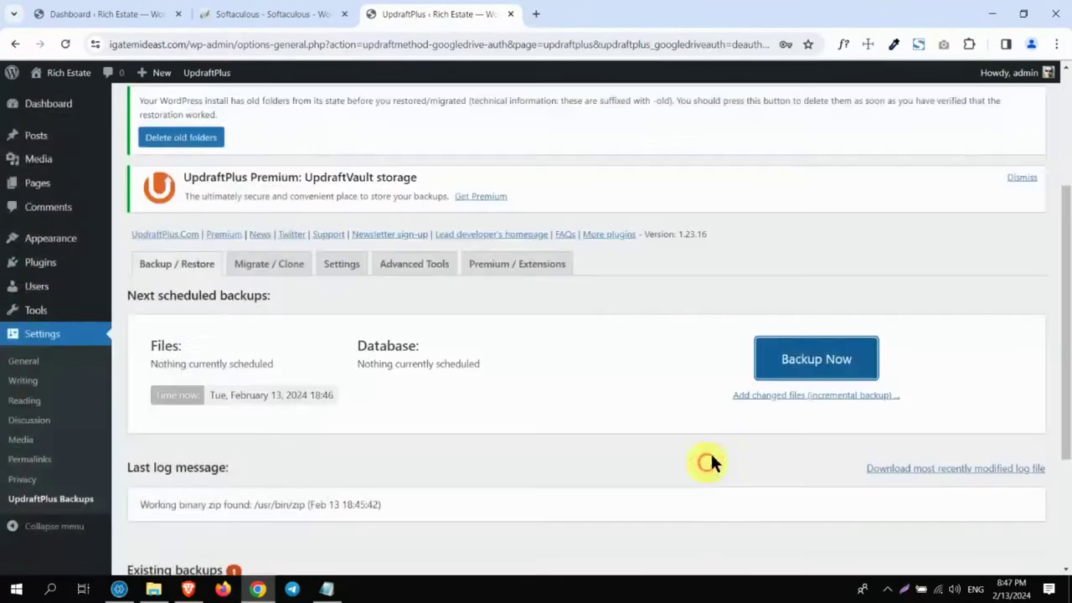
left_click_drag(1059, 215, 1068, 269)
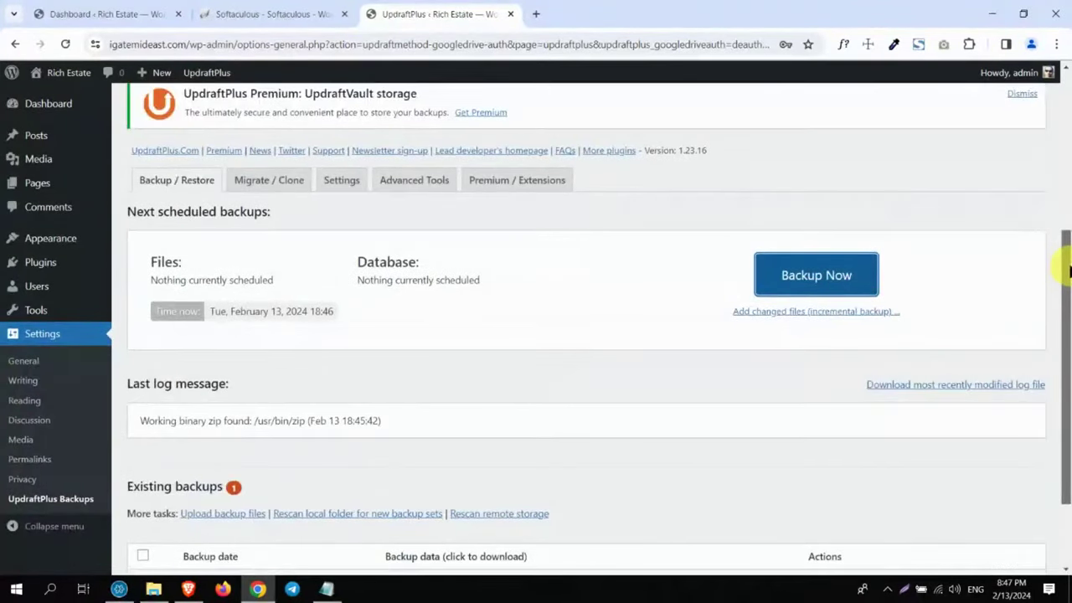
left_click_drag(1068, 270, 1069, 313)
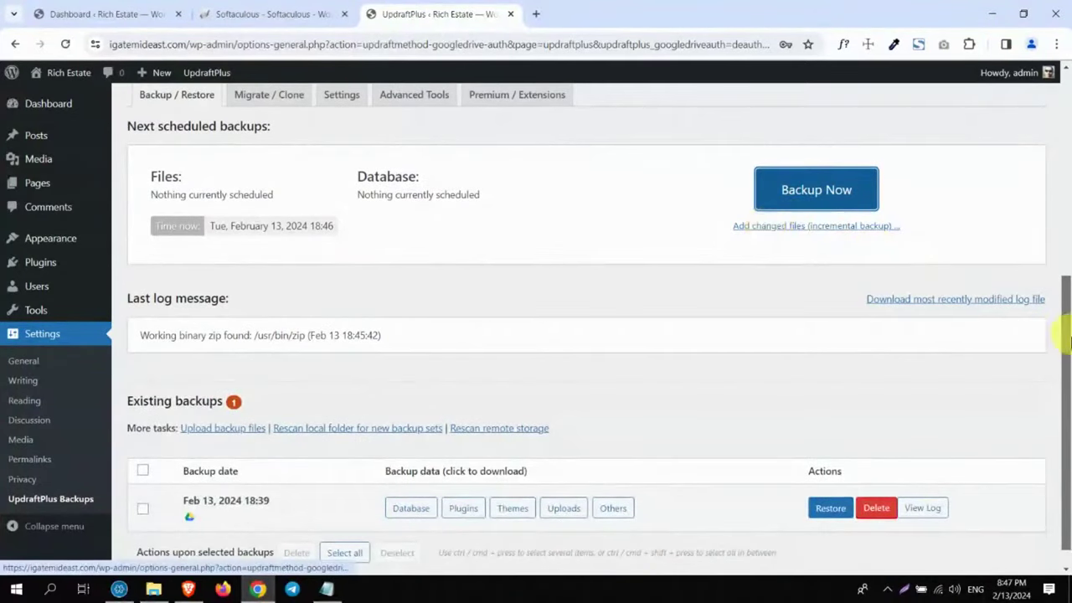
left_click_drag(1062, 311, 1046, 222)
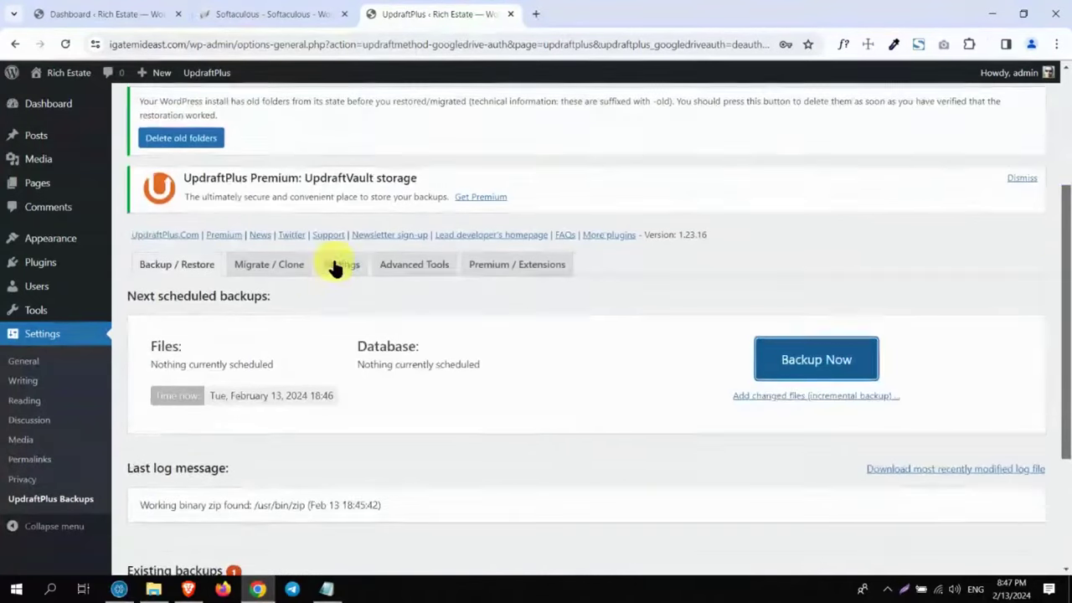
Step: Set the Files schedule to Monthly (after briefly picking Weekly) and the Database schedule to Monthly
left_click(338, 264)
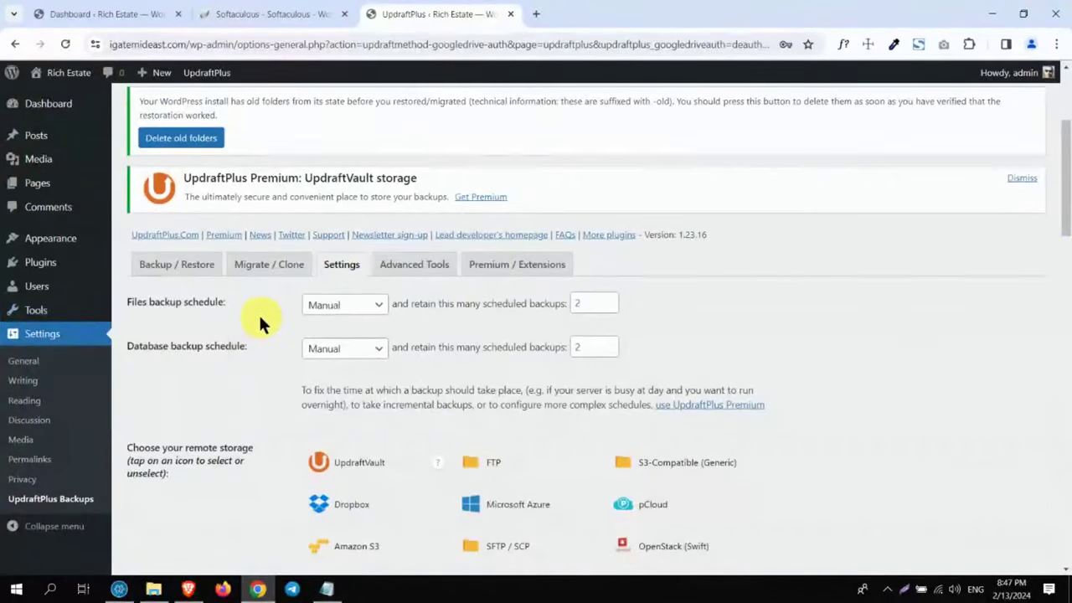
left_click_drag(129, 302, 235, 310)
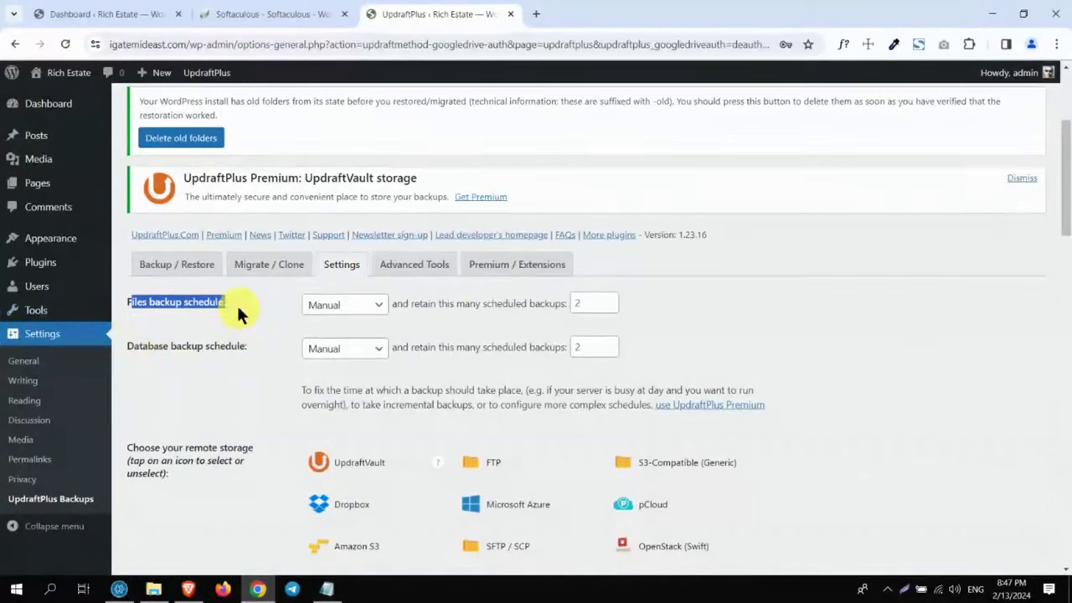
left_click_drag(130, 347, 244, 346)
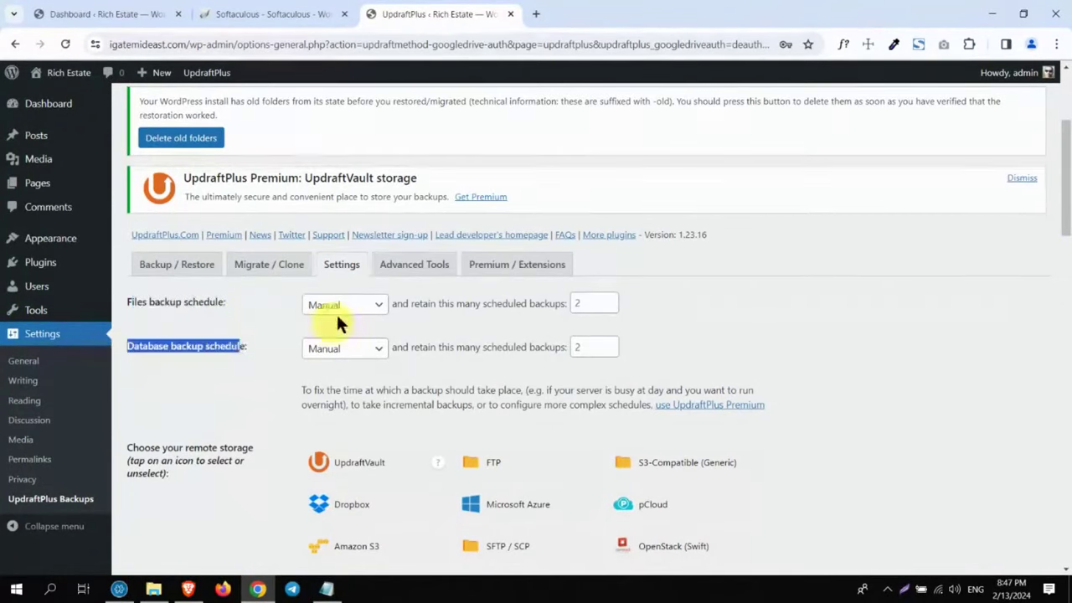
left_click(341, 306)
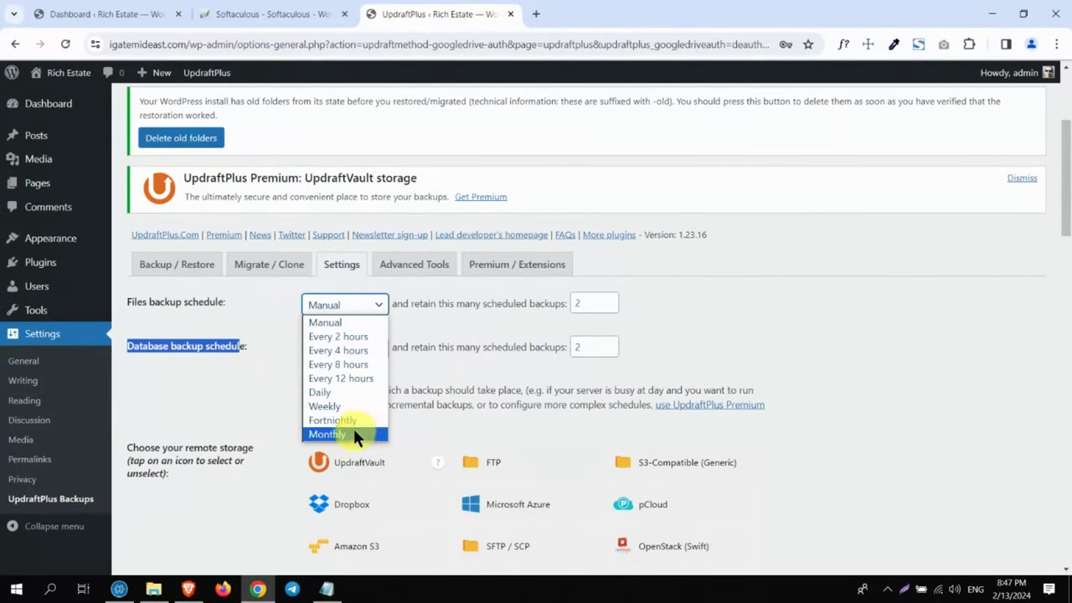
left_click(345, 405)
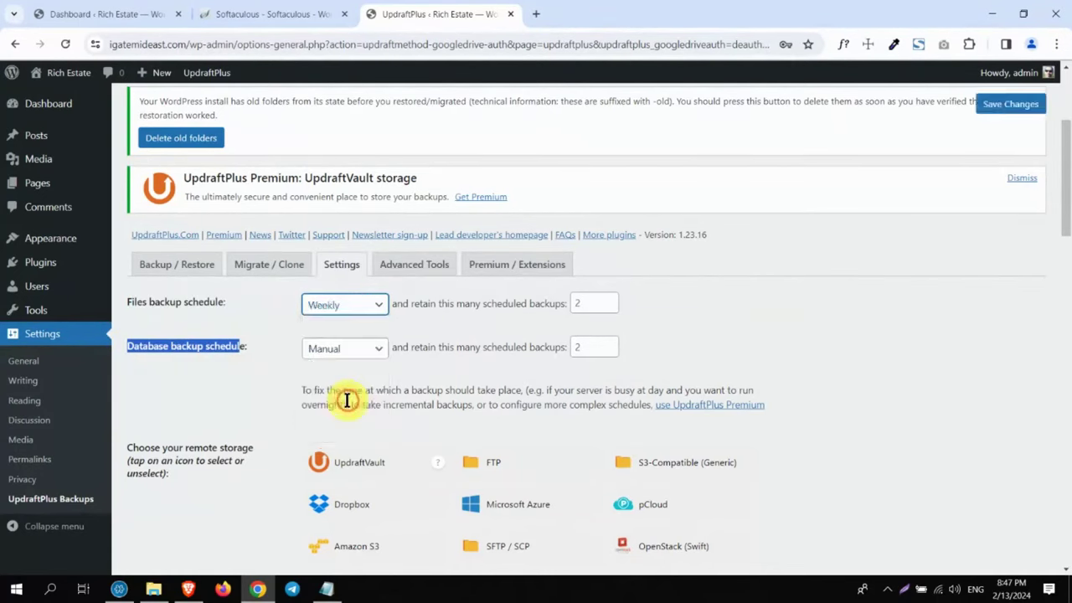
left_click(343, 305)
left_click(347, 434)
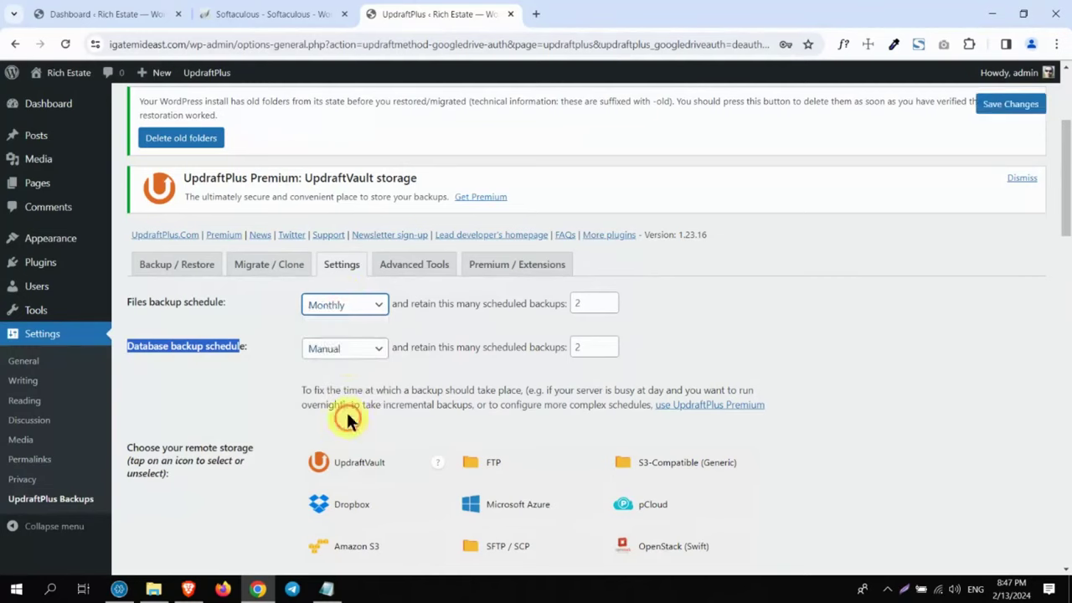
left_click(347, 352)
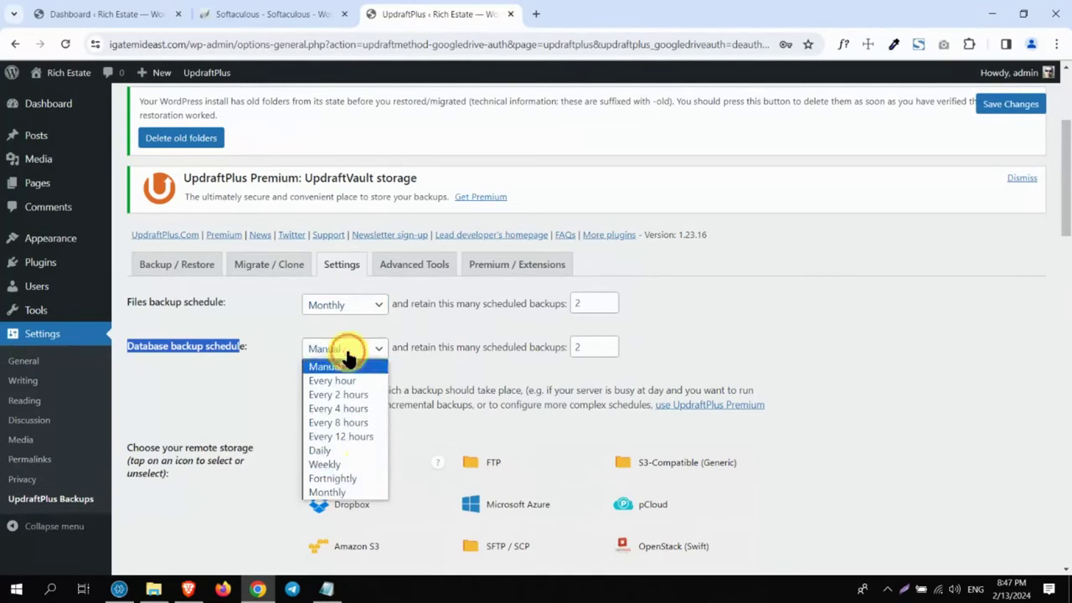
left_click(356, 492)
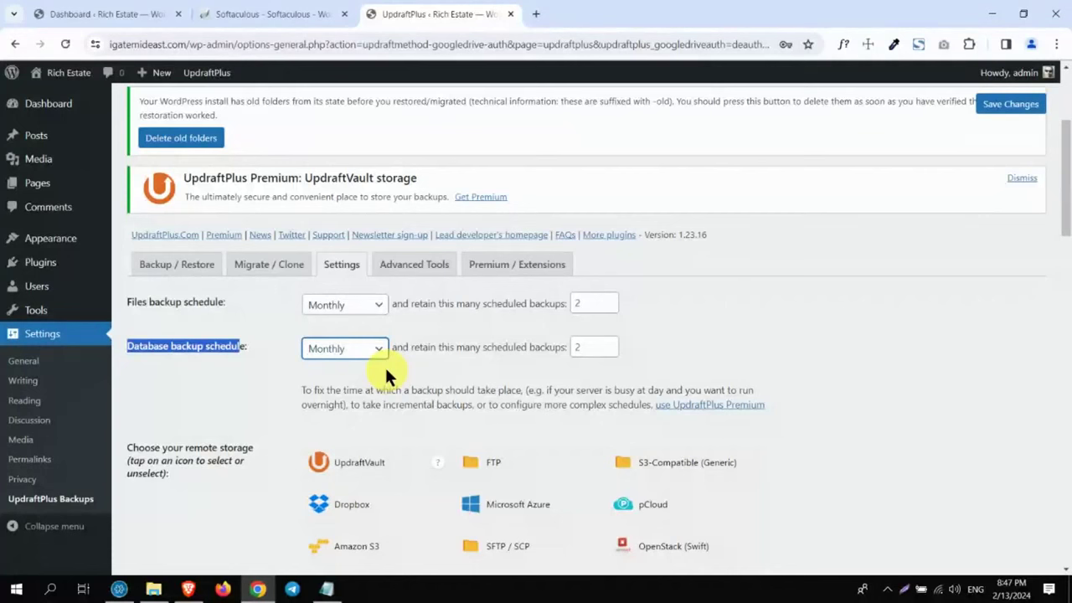
left_click_drag(1068, 164, 1066, 251)
left_click_drag(1063, 76, 1063, 72)
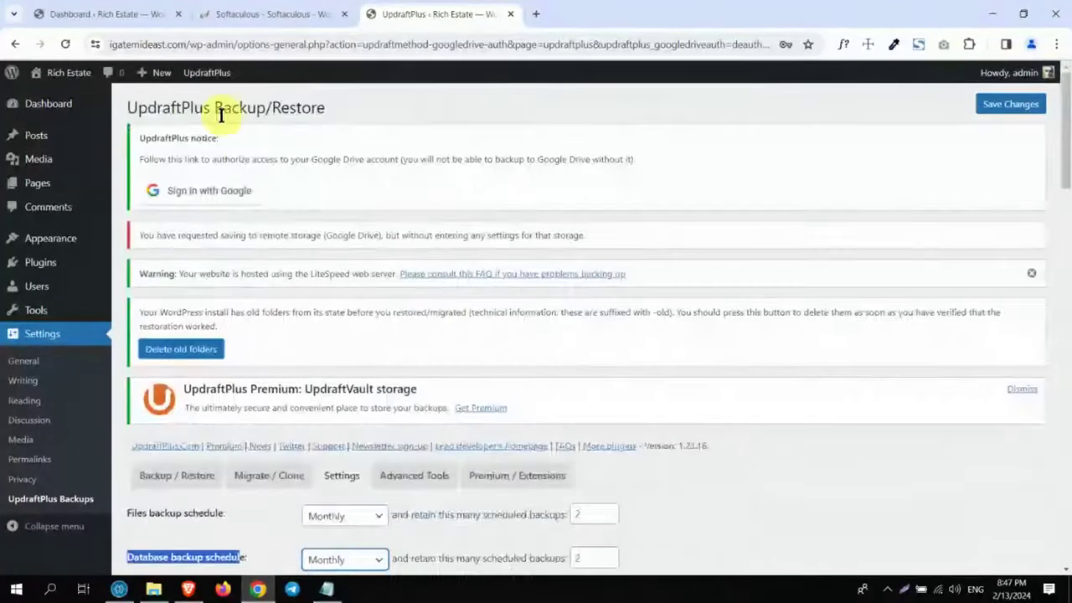
left_click(170, 477)
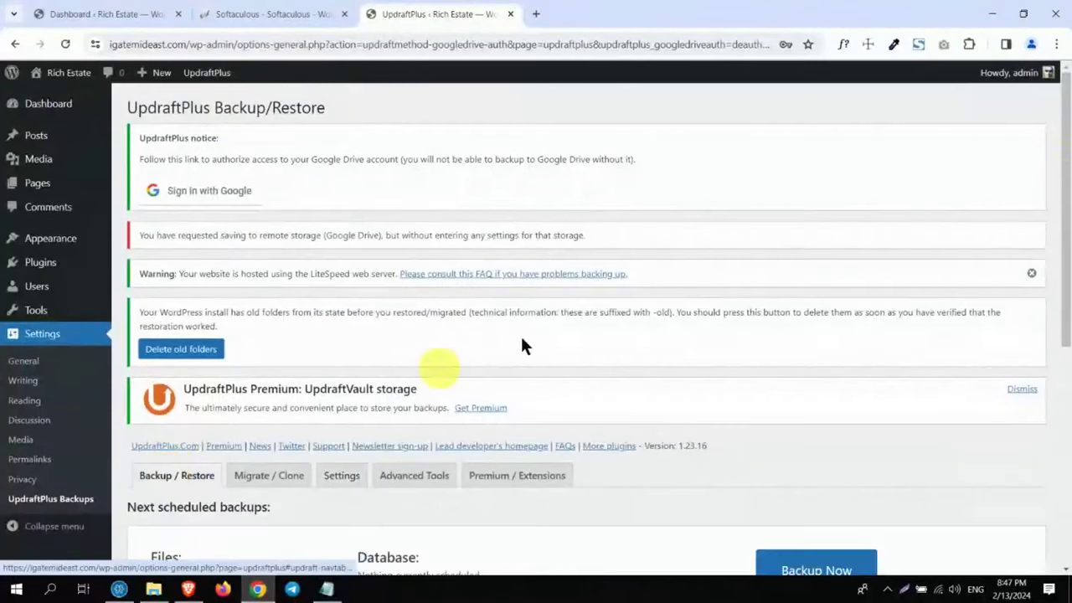
Step: Delete the Feb 13, 2024 18:39 backup set, including its remote storage copy, and dismiss the alert
left_click_drag(1062, 168, 1066, 469)
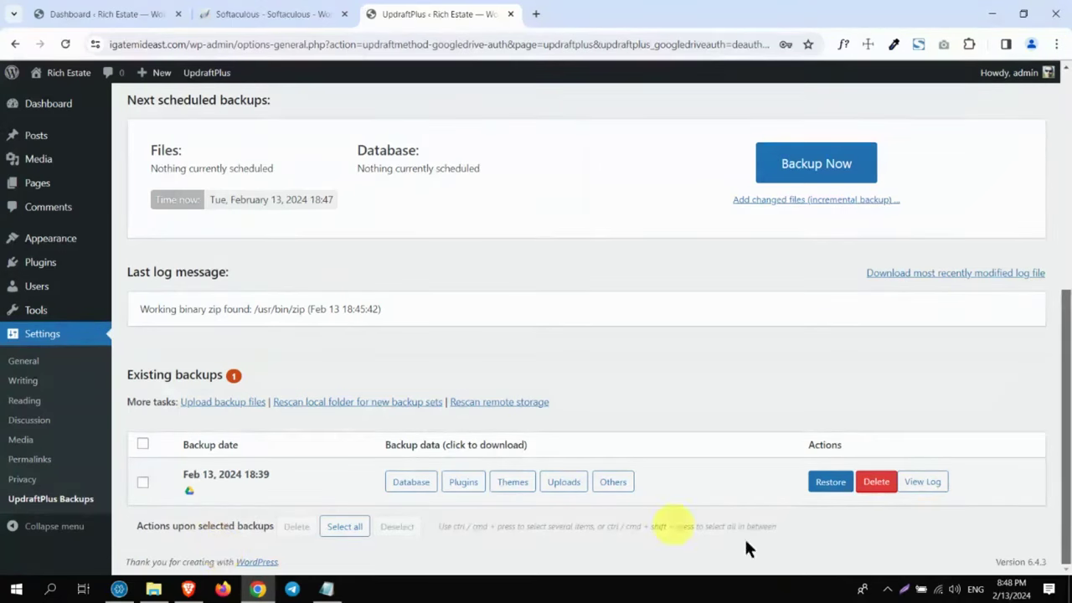
left_click(873, 484)
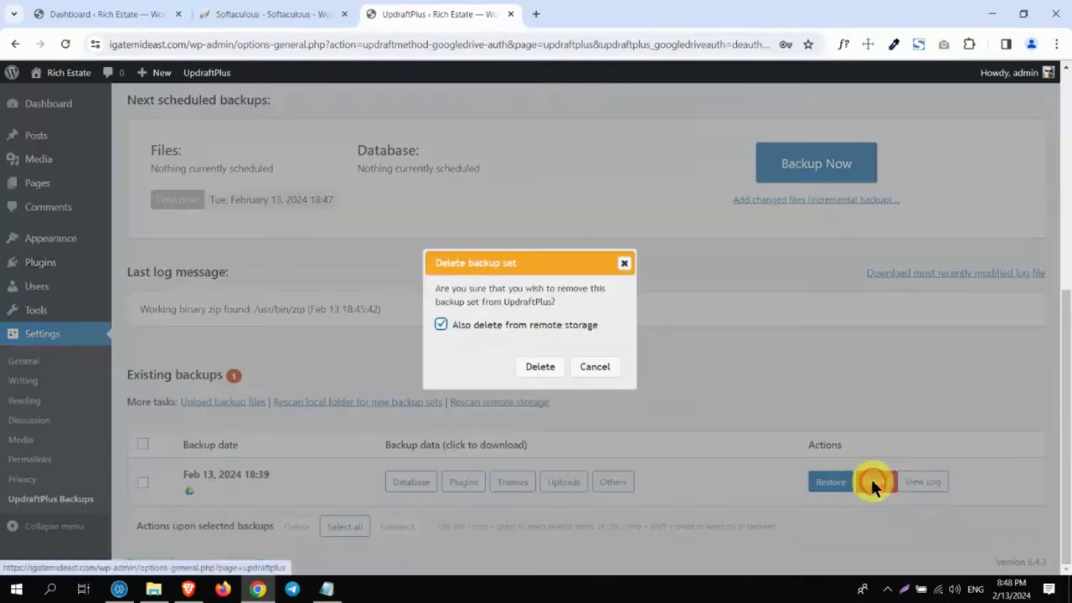
left_click(440, 324)
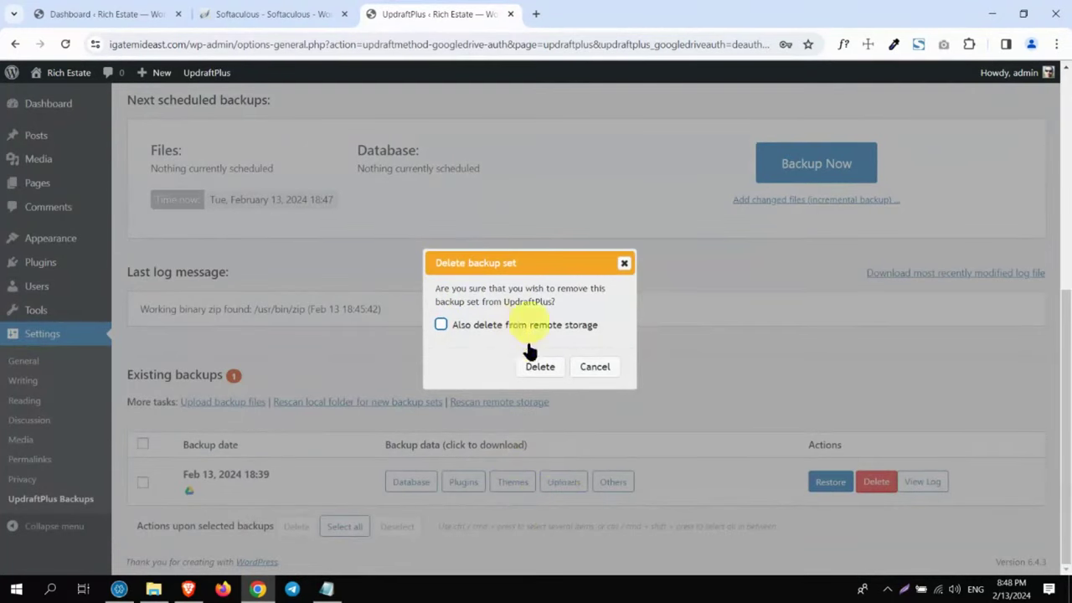
left_click(439, 326)
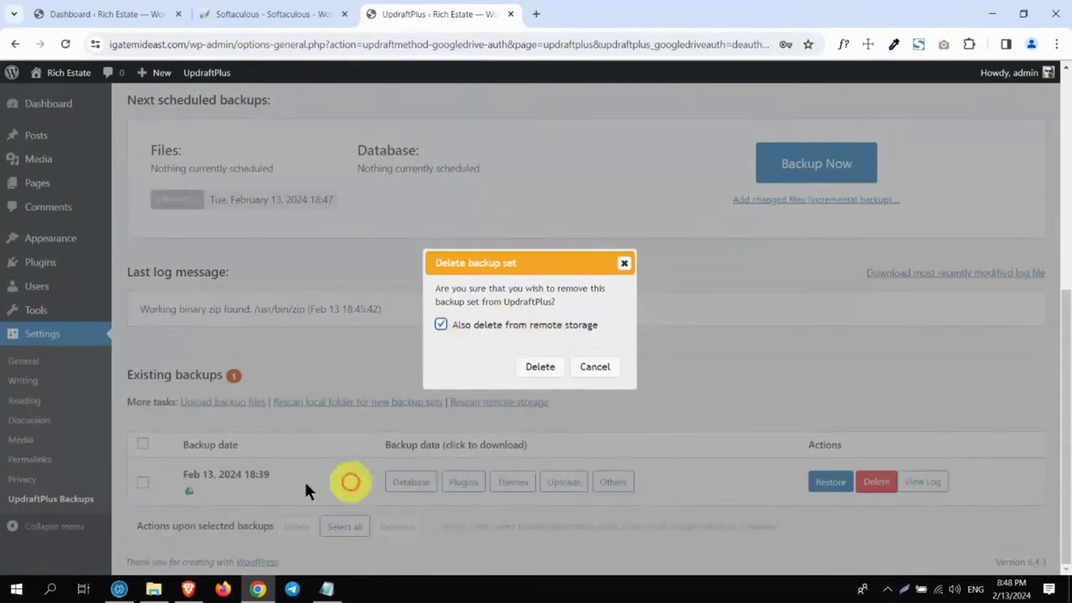
left_click(529, 368)
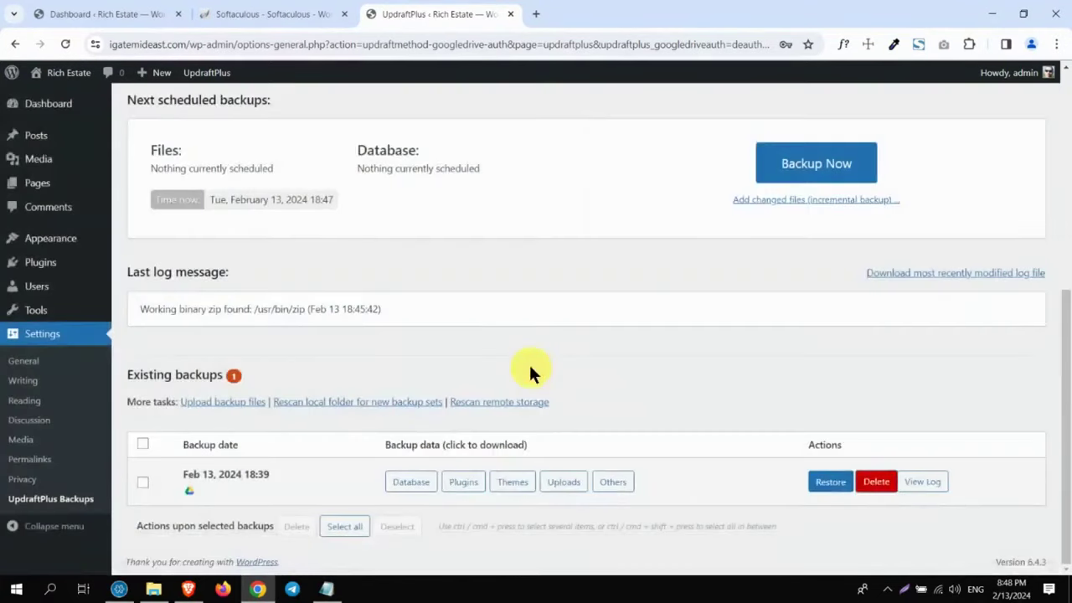
left_click(654, 199)
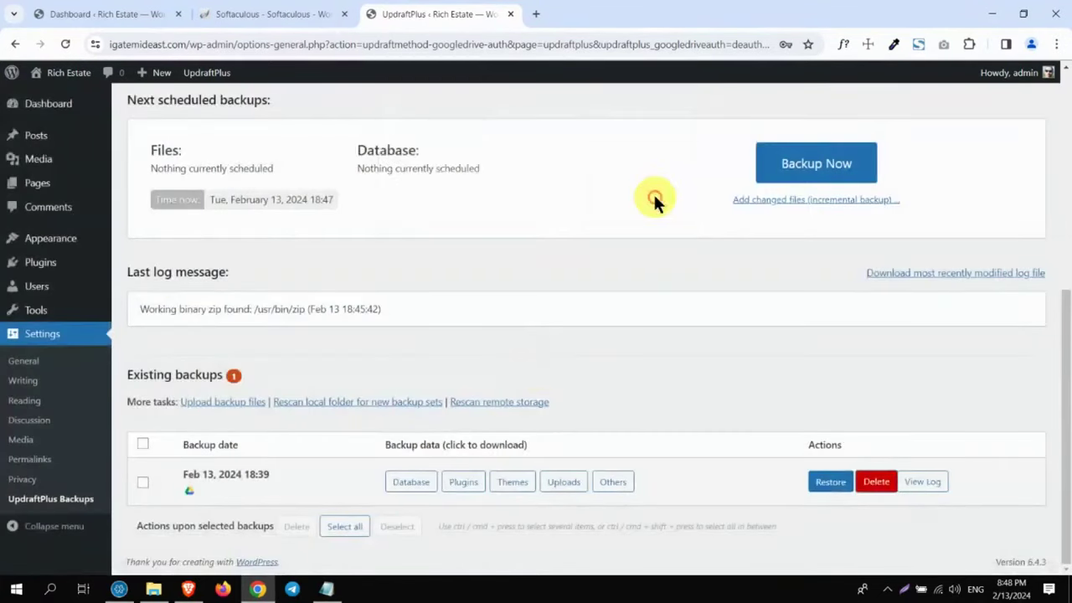